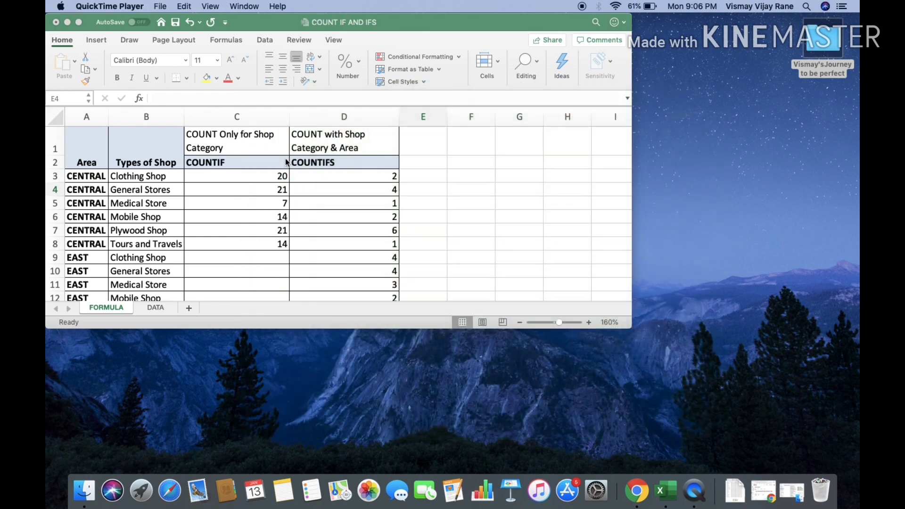
# Maximize the COUNT IF AND IFS workbook window so the FORMULA sheet shows through row 26
pyautogui.click(77, 23)
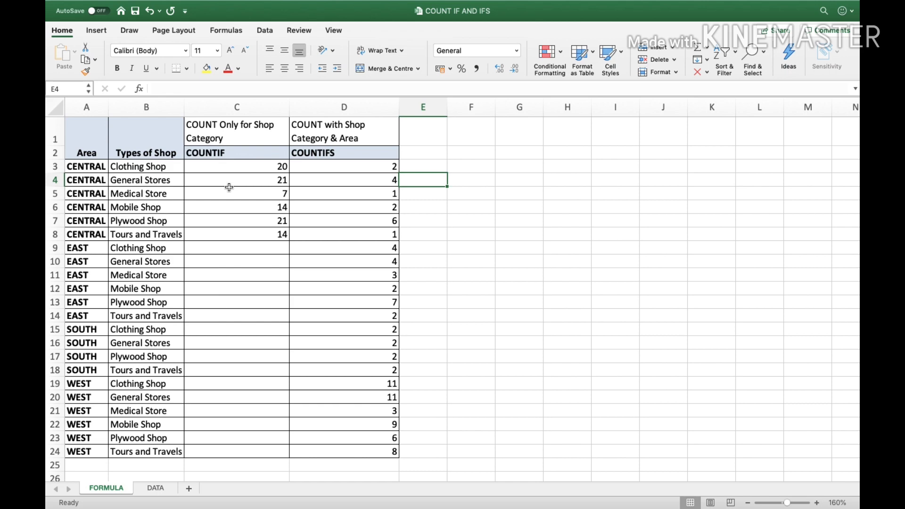
pyautogui.click(157, 489)
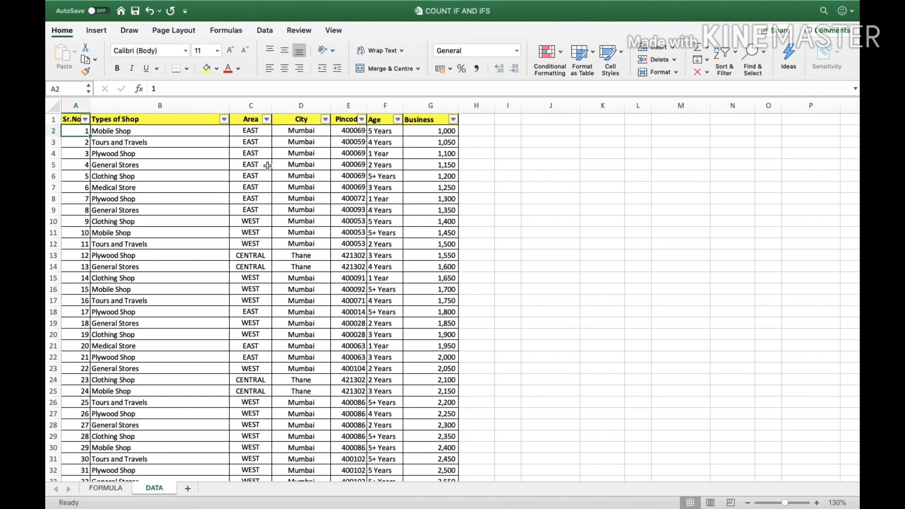
pyautogui.click(108, 489)
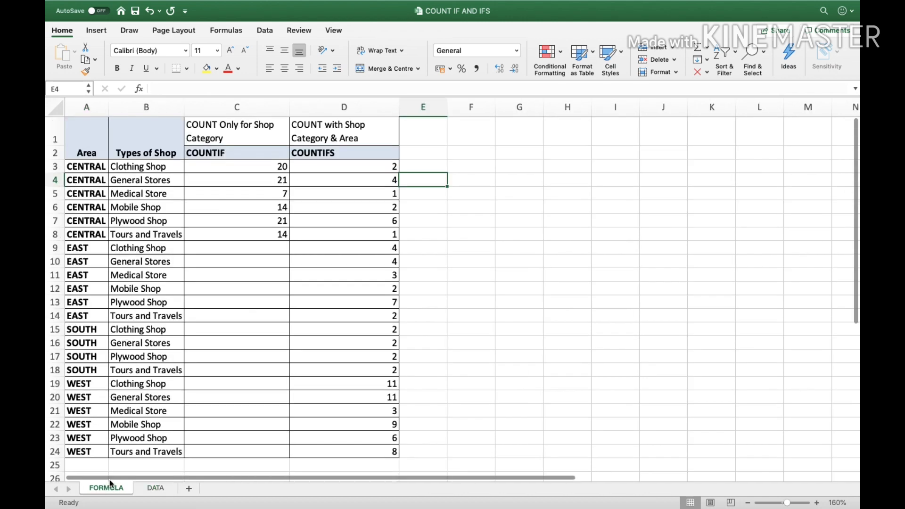
pyautogui.click(258, 169)
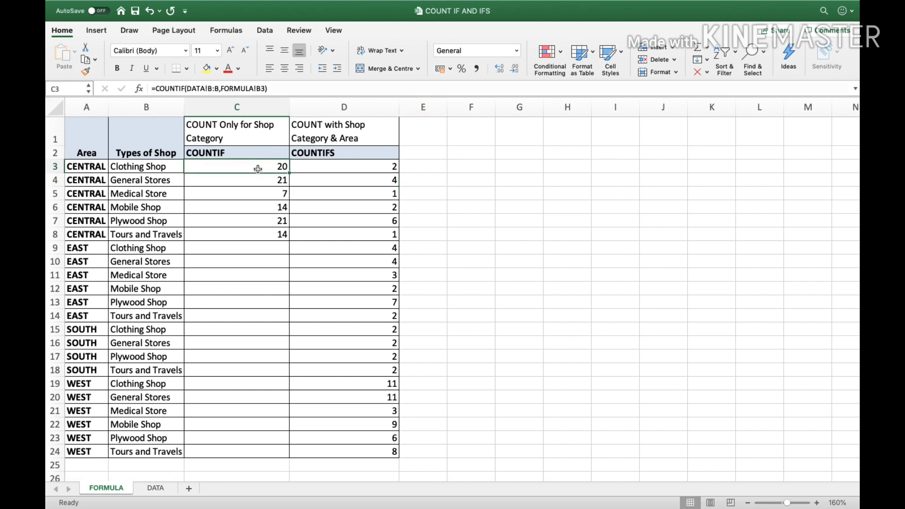
pyautogui.click(238, 154)
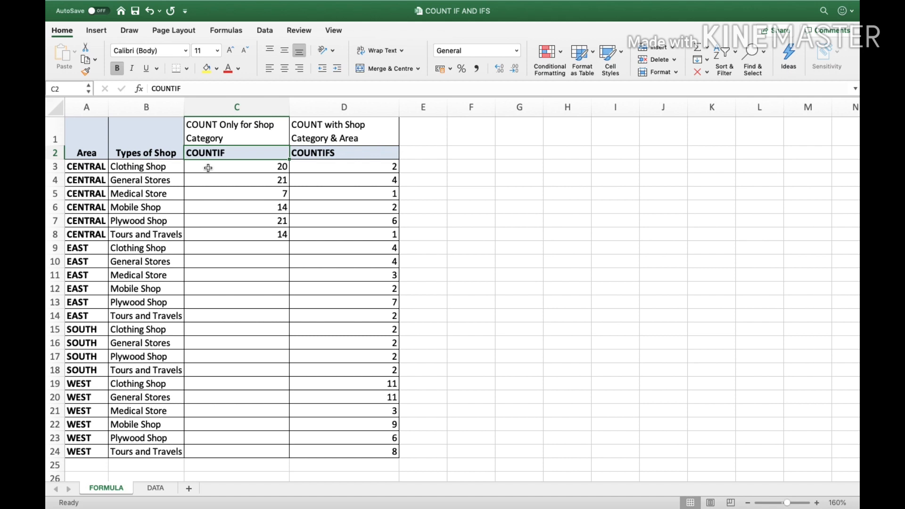
pyautogui.click(348, 155)
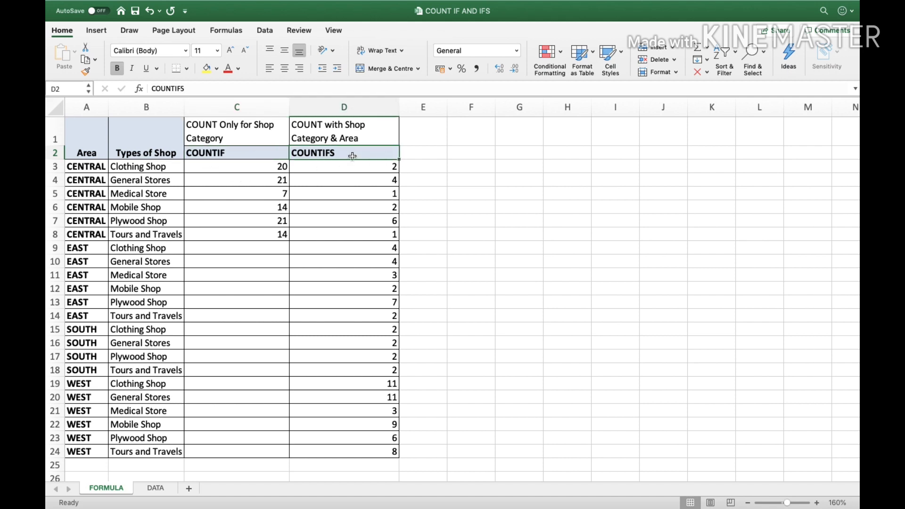
pyautogui.click(247, 170)
pyautogui.hotkey('ctrl', 'shift', 'Down')
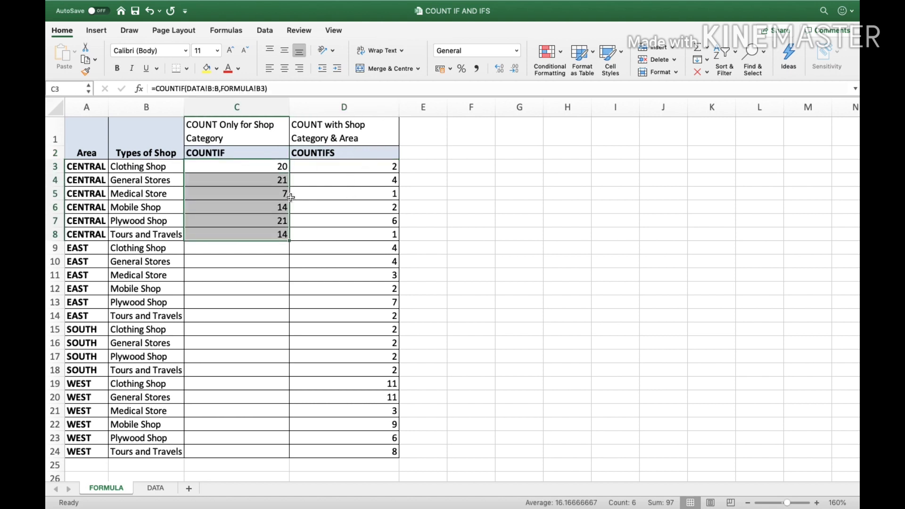
# Delete the COUNTIF counts in C3:C8, review the shop types in B3:B8, and return to C3
pyautogui.press('Delete')
pyautogui.press('Up')
pyautogui.press('Down')
pyautogui.press('Left')
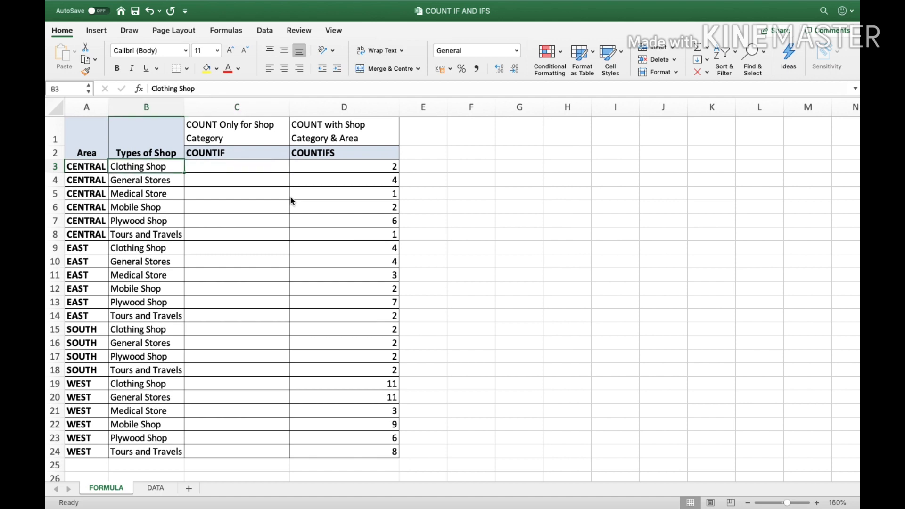
pyautogui.hotkey('shift', 'Down')
pyautogui.hotkey('shift', 'Down')
pyautogui.hotkey('shift', 'Down')
pyautogui.hotkey('shift', 'Down')
pyautogui.hotkey('shift', 'Down')
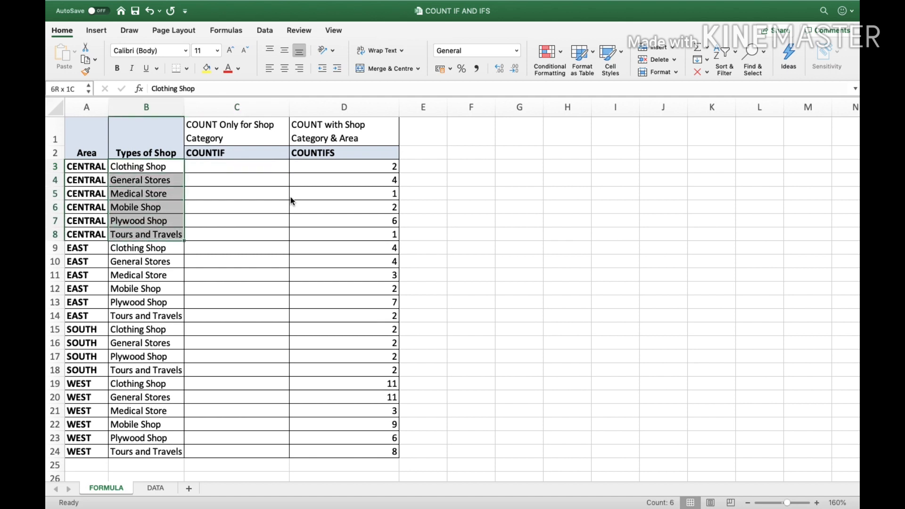
pyautogui.press('Up')
pyautogui.press('Down')
pyautogui.press('Down')
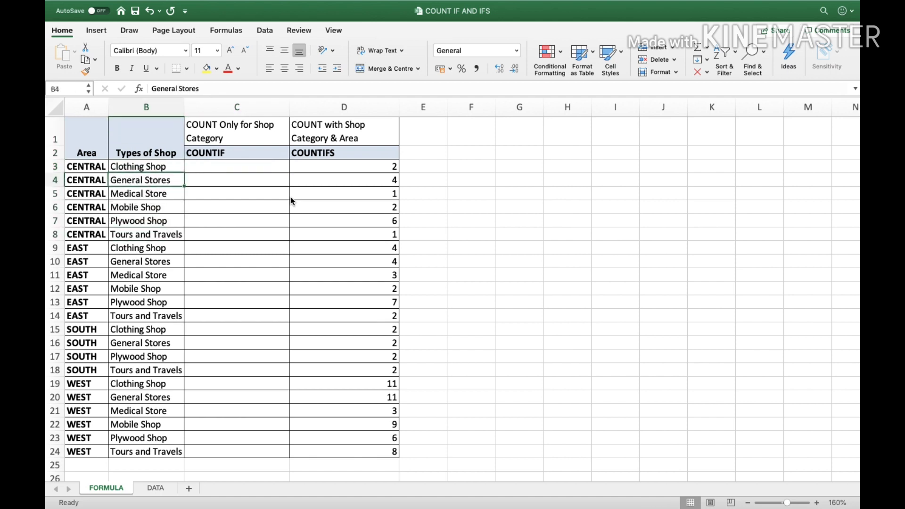
pyautogui.press('Up')
pyautogui.press('Down')
pyautogui.press('Down')
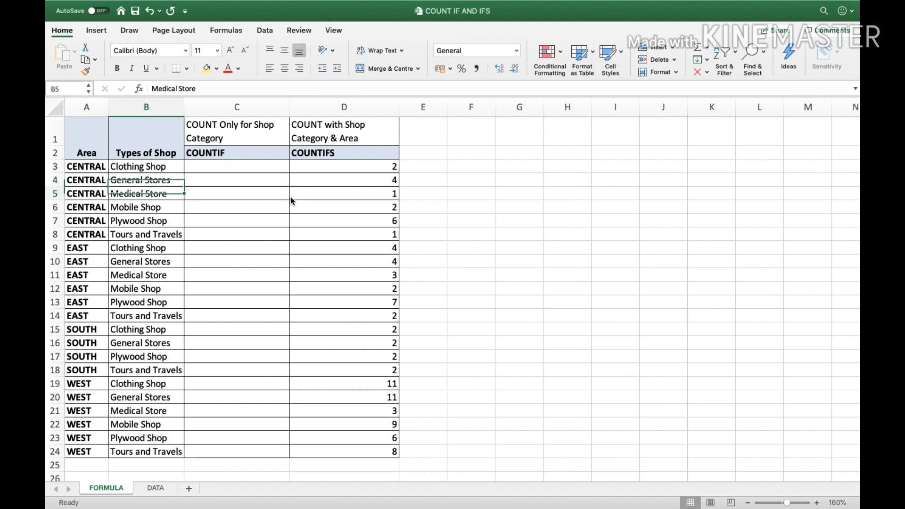
pyautogui.press('Up')
pyautogui.press('Up')
pyautogui.press('Right')
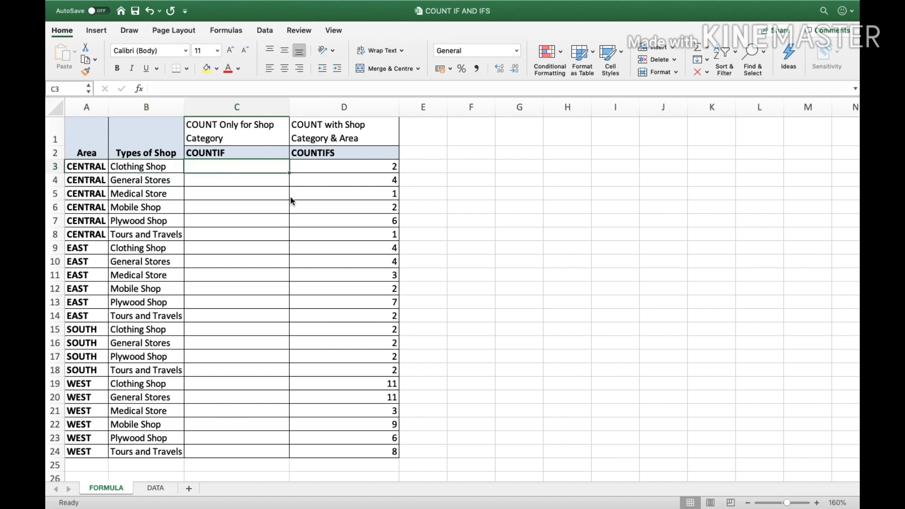
# Enter =COUNTIF(DATA!B:B,FORMULA!B3) in C3, returning 20 for Clothing Shop
pyautogui.write('=coun')
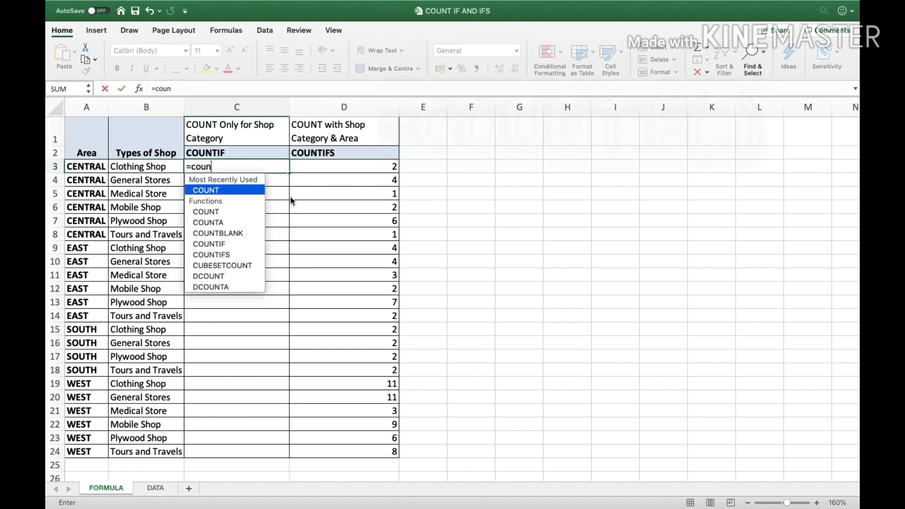
pyautogui.write('t')
pyautogui.press('Down')
pyautogui.press('Down')
pyautogui.press('Down')
pyautogui.press('Down')
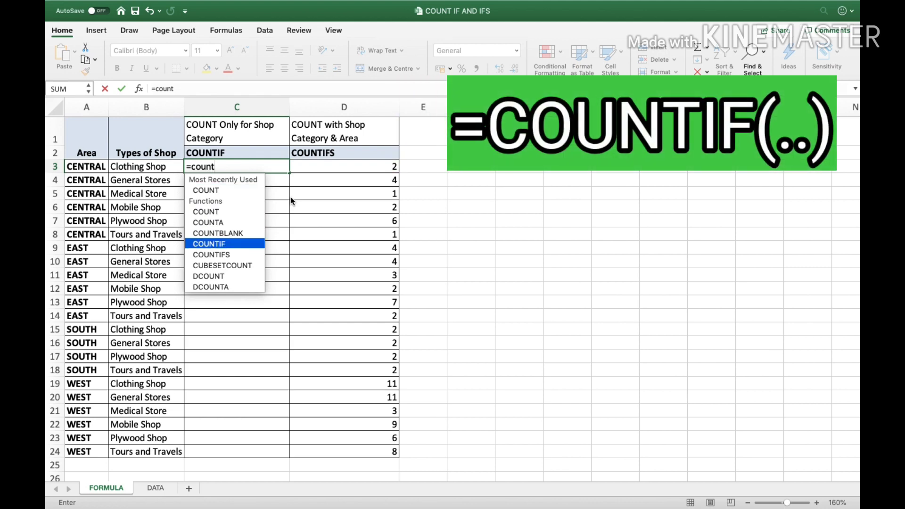
pyautogui.press('Tab')
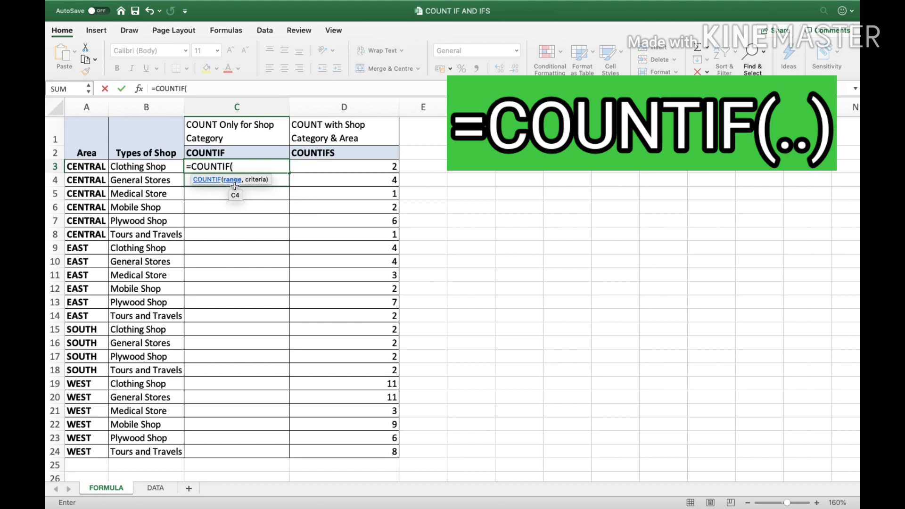
pyautogui.click(155, 488)
pyautogui.click(141, 102)
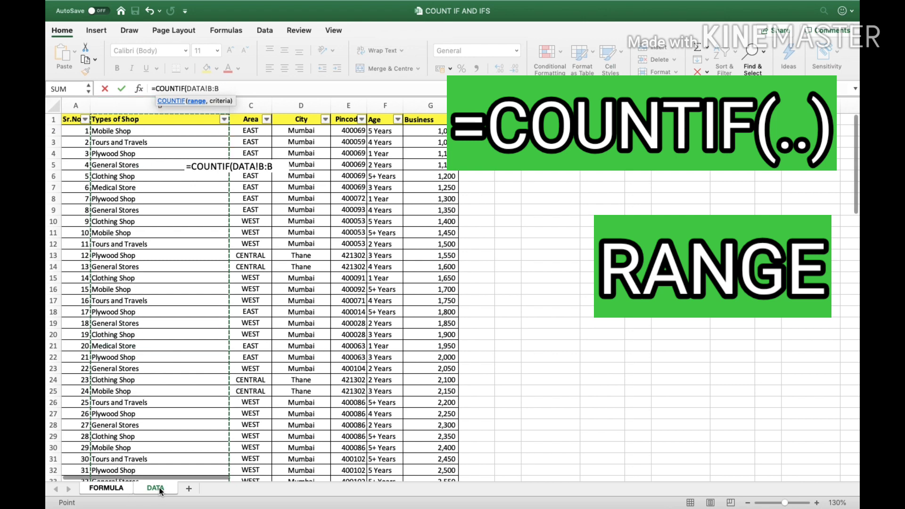
pyautogui.write(',')
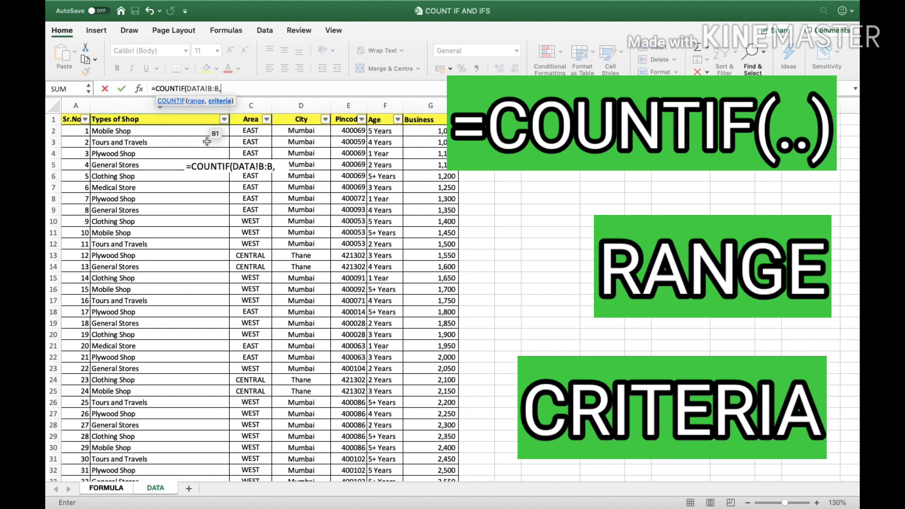
pyautogui.click(107, 488)
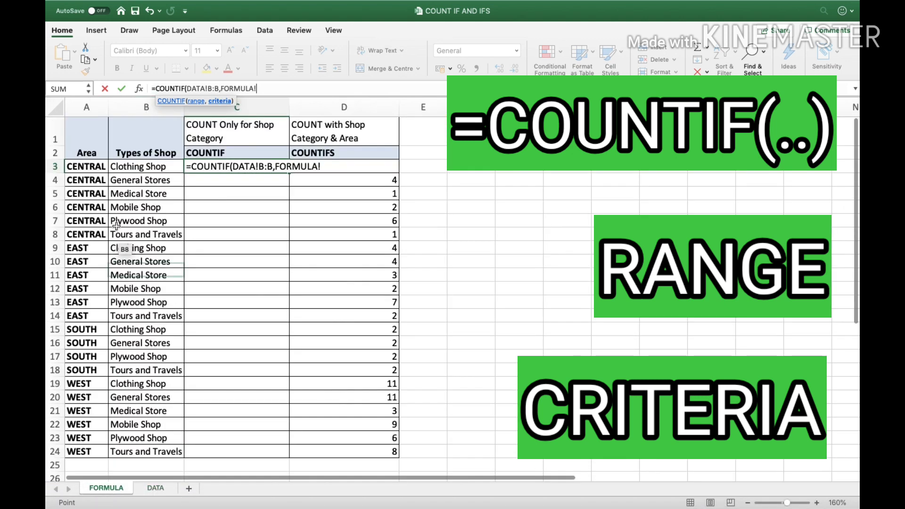
pyautogui.click(134, 168)
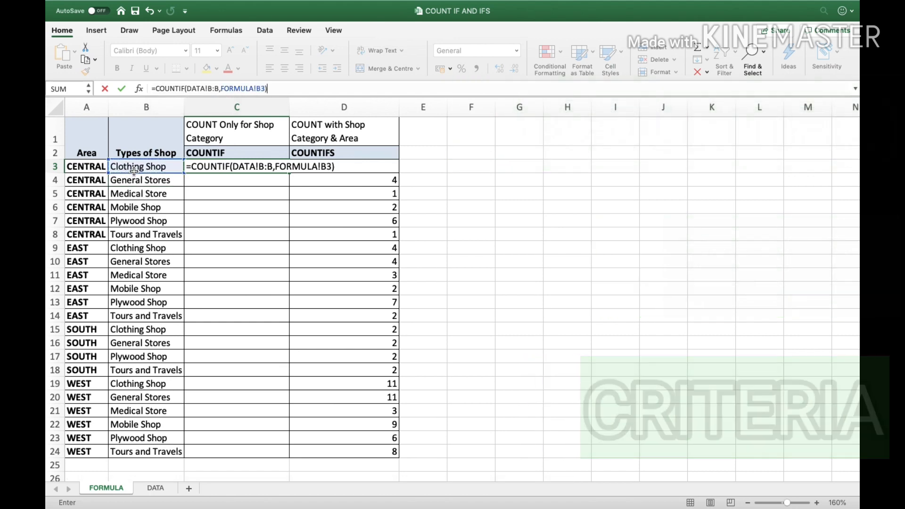
pyautogui.press('Return')
pyautogui.press('Up')
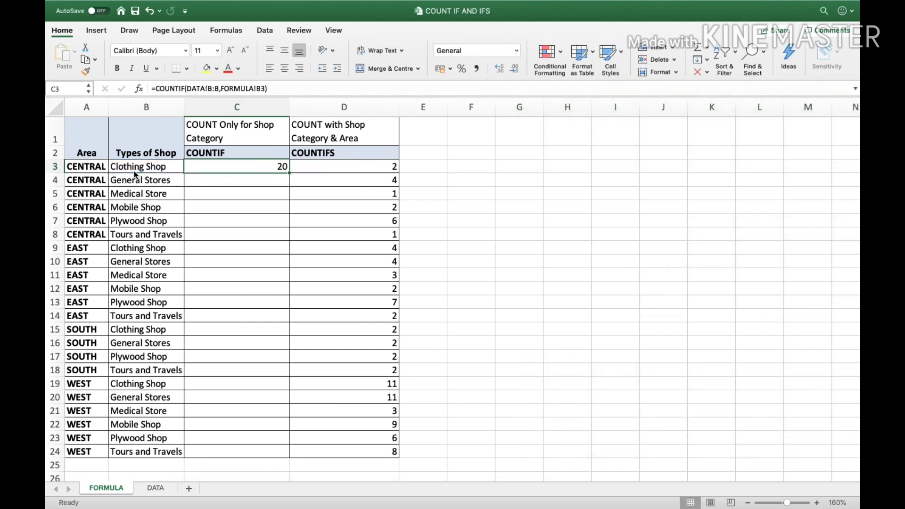
# Copy the COUNTIF formula from C3 into C4:C8
pyautogui.press('super+c')
pyautogui.hotkey('shift', 'Down')
pyautogui.hotkey('shift', 'Down')
pyautogui.hotkey('shift', 'Down')
pyautogui.hotkey('shift', 'Down')
pyautogui.hotkey('shift', 'Down')
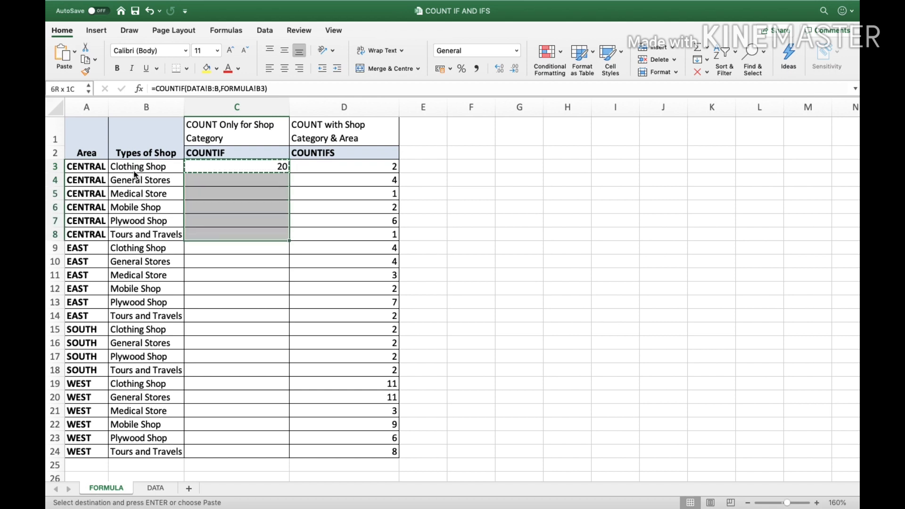
pyautogui.press('Return')
# Check the pasted counts 21, 7, 14, 21, 14 against each shop type in column B
pyautogui.press('Down')
pyautogui.press('Down')
pyautogui.press('Down')
pyautogui.press('Down')
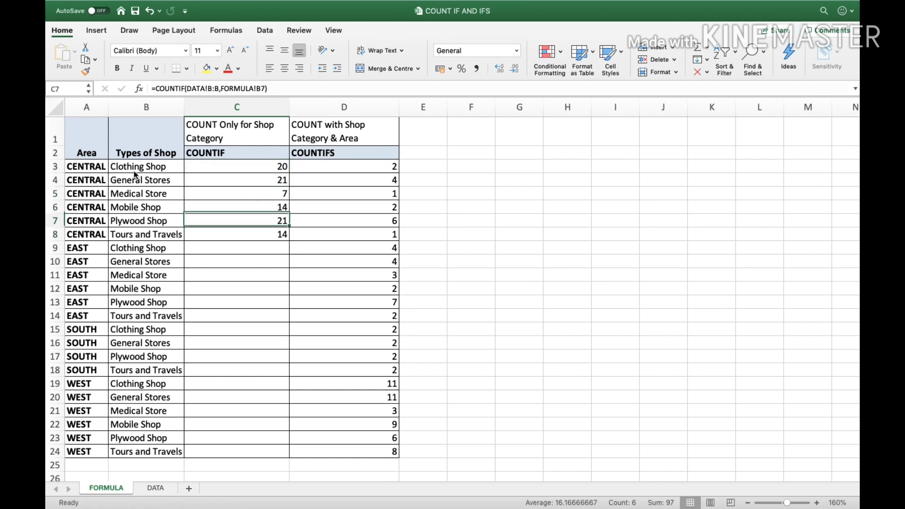
pyautogui.press('Up')
pyautogui.press('Up')
pyautogui.press('Up')
pyautogui.press('Down')
pyautogui.press('Down')
pyautogui.press('Up')
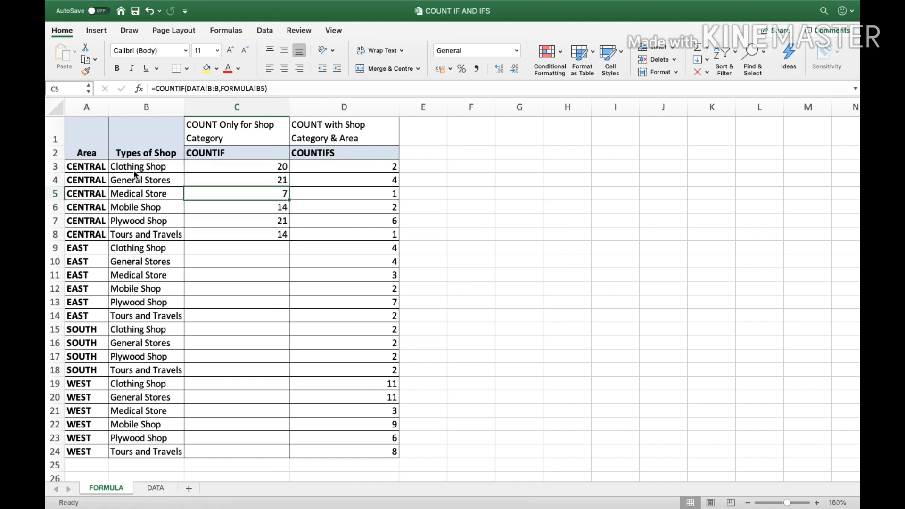
pyautogui.press('Up')
pyautogui.press('Left')
pyautogui.press('Right')
pyautogui.press('Down')
pyautogui.press('Left')
pyautogui.press('Right')
pyautogui.press('Down')
pyautogui.press('Left')
pyautogui.press('Right')
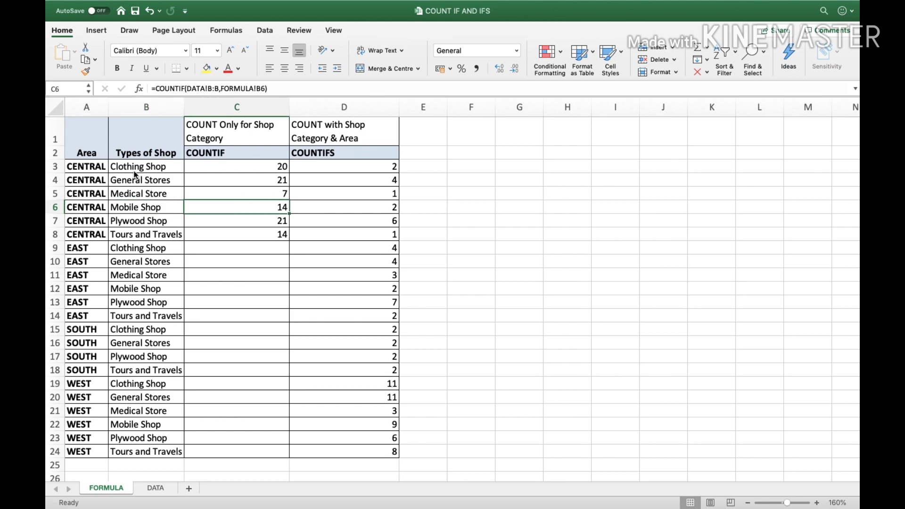
pyautogui.press('Down')
pyautogui.press('Up')
pyautogui.press('Up')
pyautogui.press('Up')
pyautogui.press('Up')
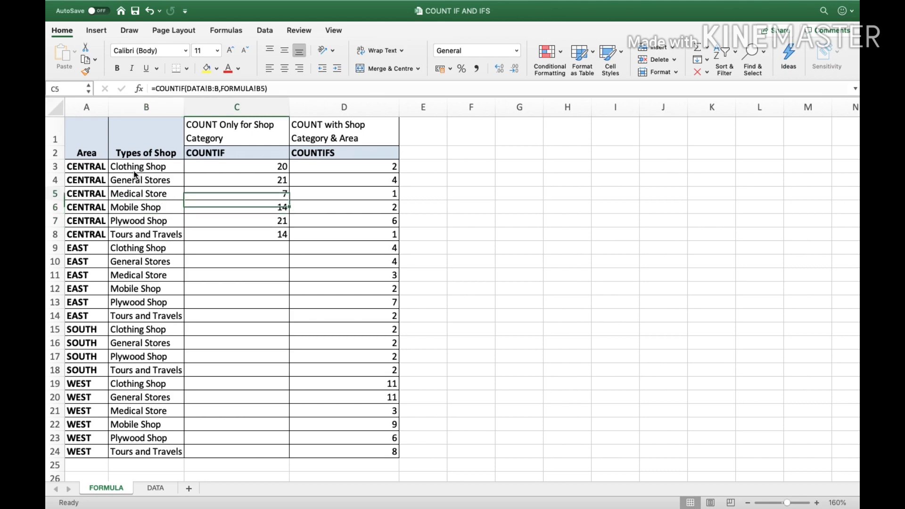
# Filter the DATA sheet to Clothing Shop and select the visible rows to confirm 20 records
pyautogui.click(153, 488)
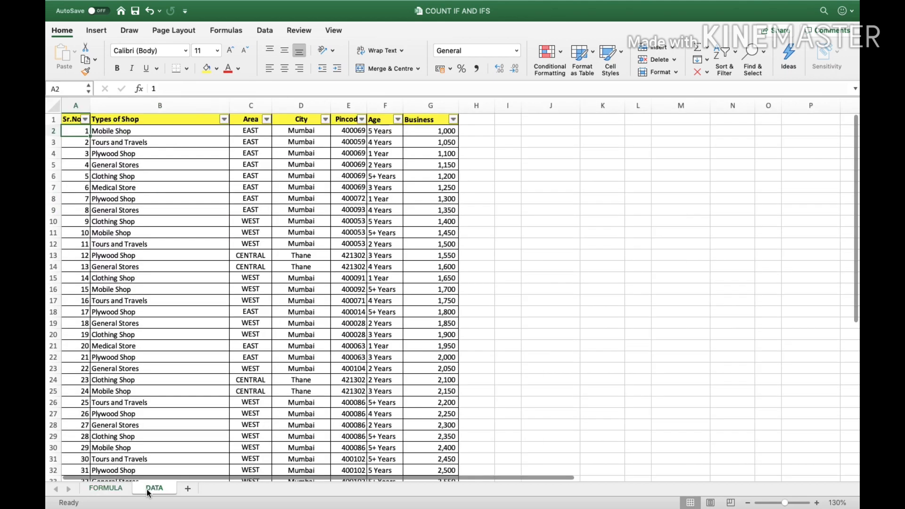
pyautogui.click(224, 119)
pyautogui.click(255, 186)
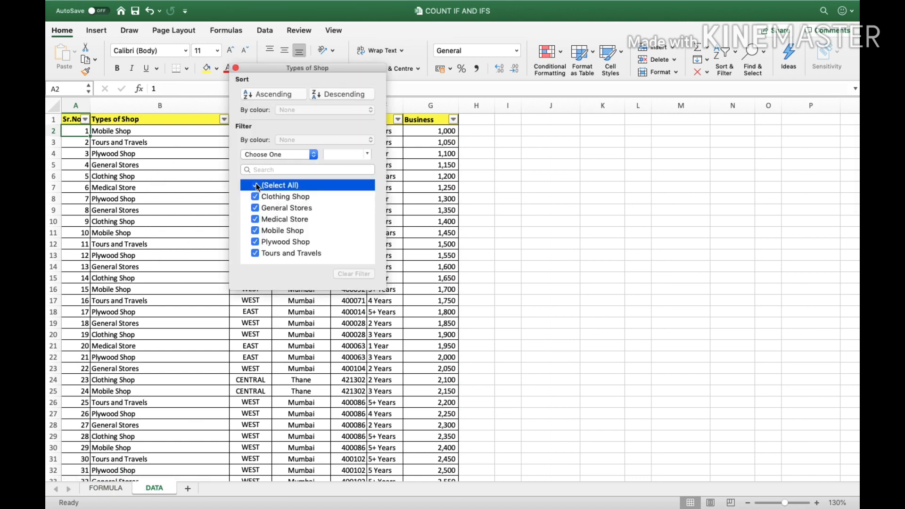
pyautogui.click(255, 197)
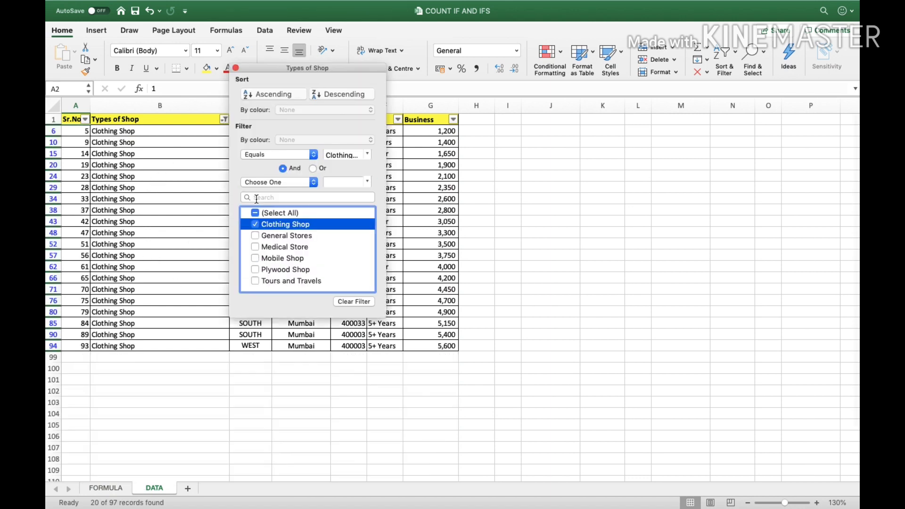
pyautogui.click(400, 240)
pyautogui.moveTo(271, 135); pyautogui.dragTo(251, 344)
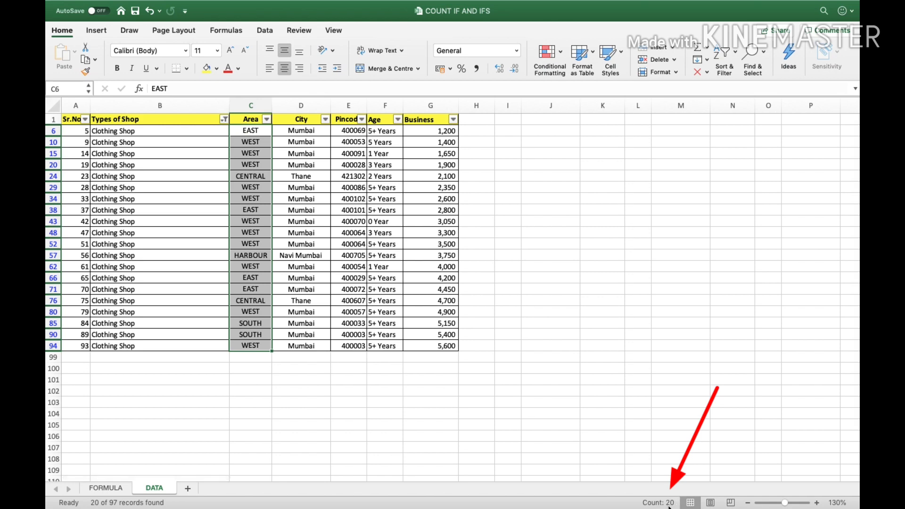
# Switch the filter to Mobile Shop, confirm 14 records, and return to the FORMULA sheet
pyautogui.click(224, 120)
pyautogui.click(255, 224)
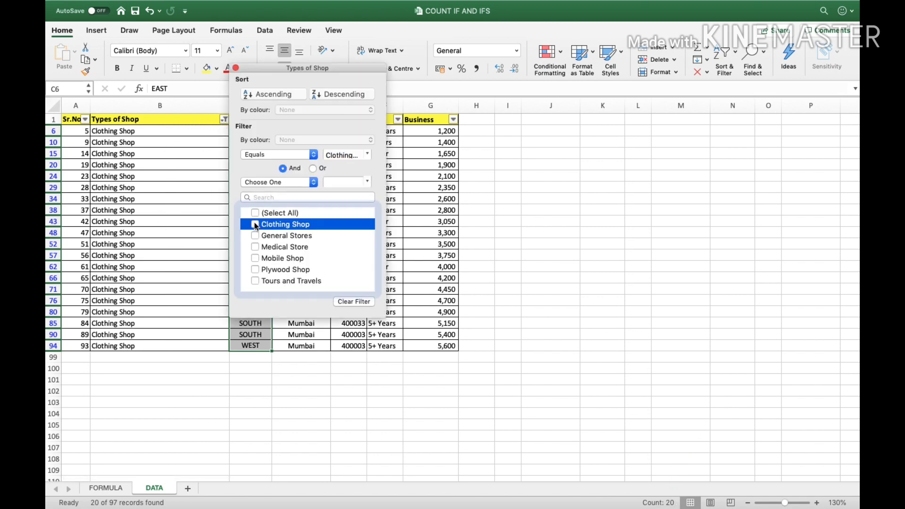
pyautogui.click(255, 258)
pyautogui.click(185, 241)
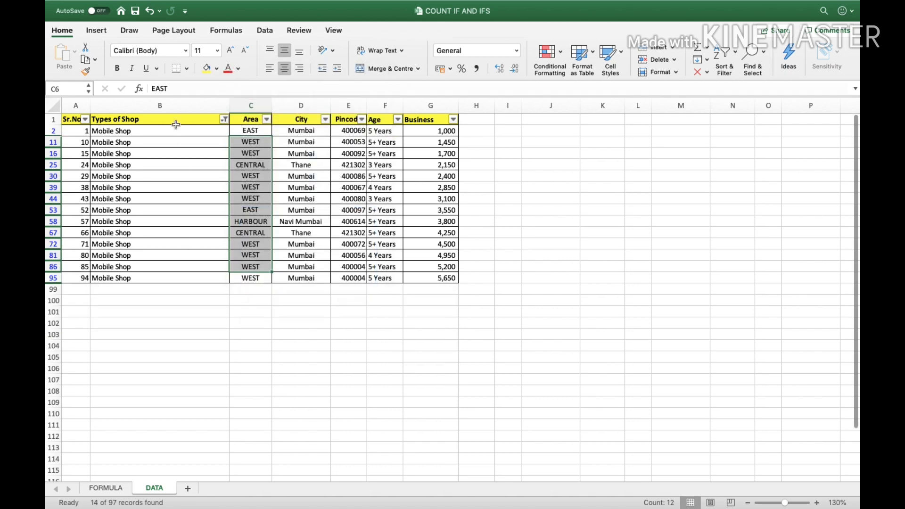
pyautogui.moveTo(177, 130); pyautogui.dragTo(176, 277)
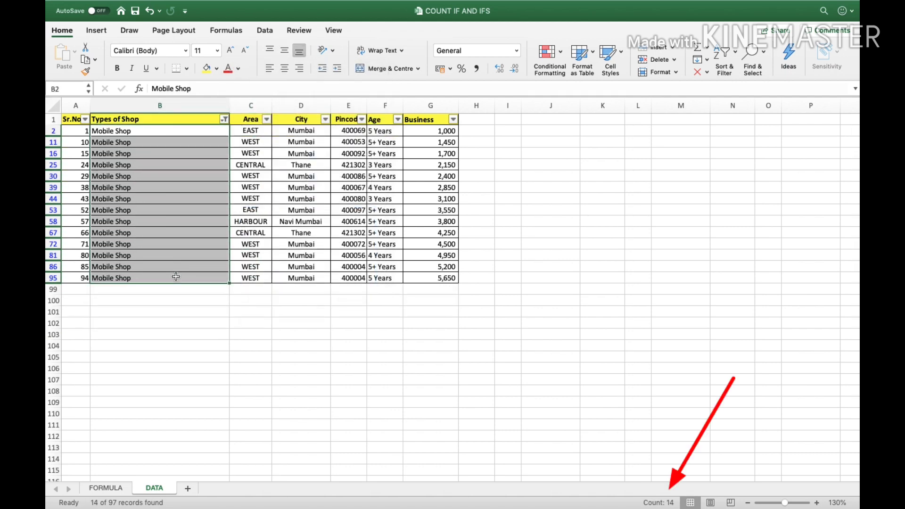
pyautogui.click(120, 490)
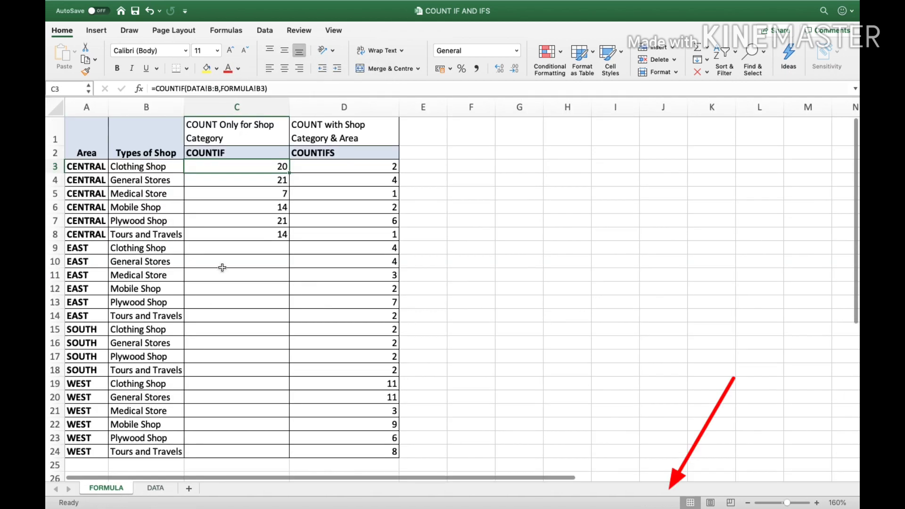
# Inspect the COUNTIFS formulas in D3 and D4, then delete the counts in D3:D24
pyautogui.click(241, 203)
pyautogui.click(354, 174)
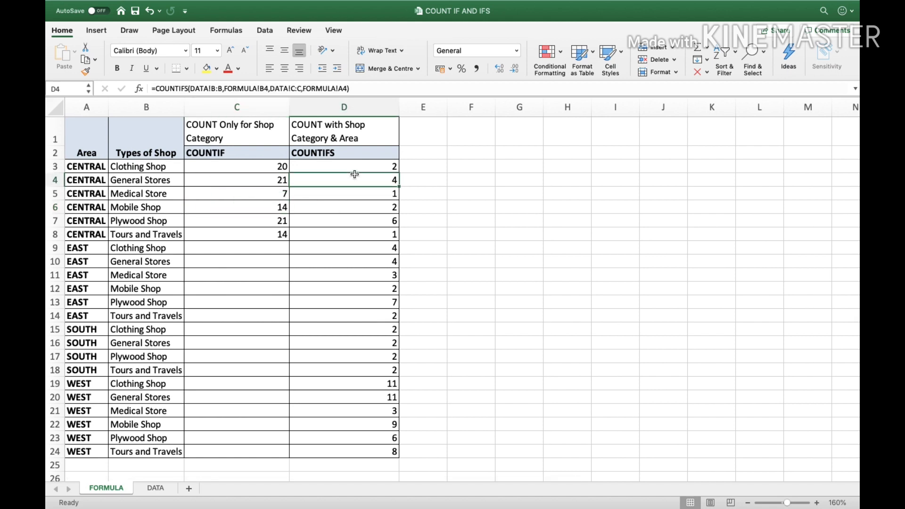
pyautogui.press('Up')
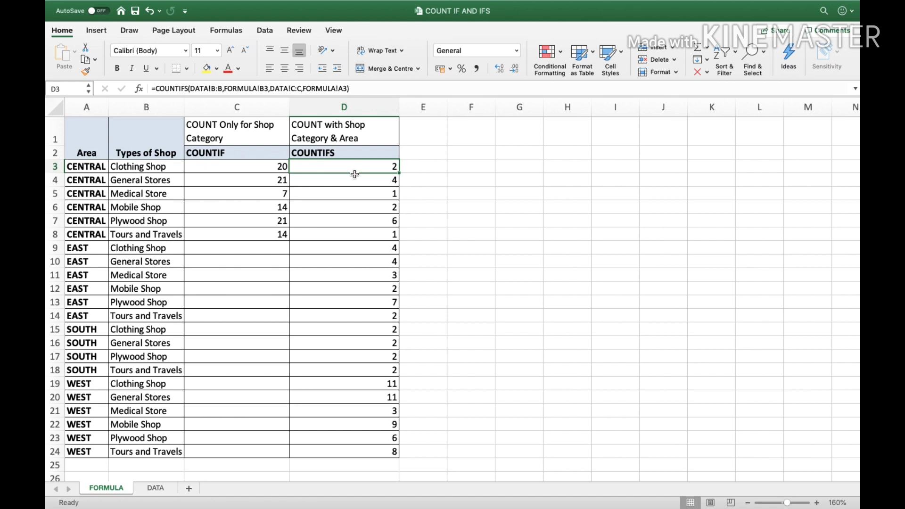
pyautogui.hotkey('ctrl', 'shift', 'Down')
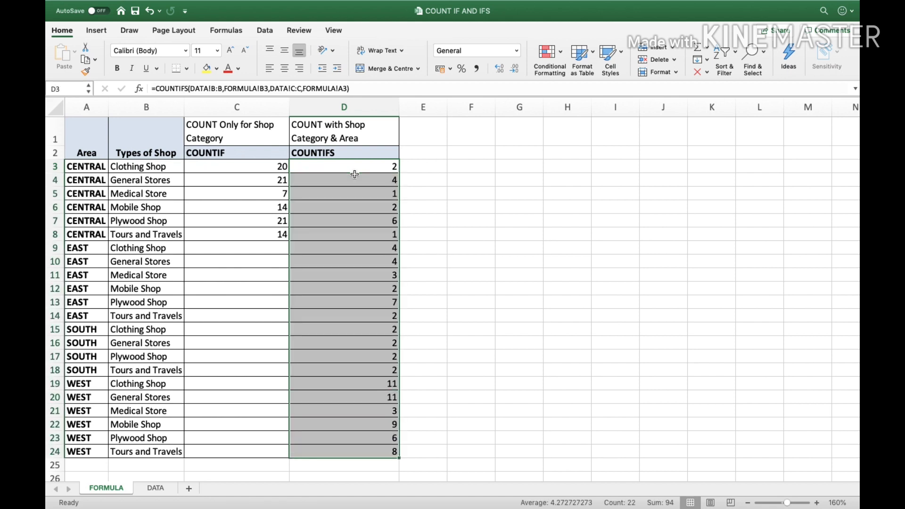
pyautogui.press('Delete')
pyautogui.press('Left')
pyautogui.press('Left')
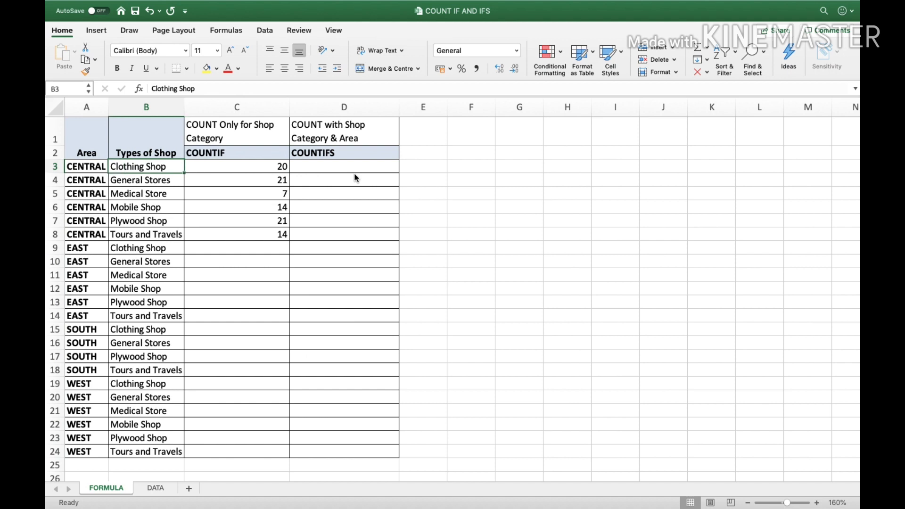
pyautogui.press('Left')
pyautogui.press('Right')
pyautogui.press('Left')
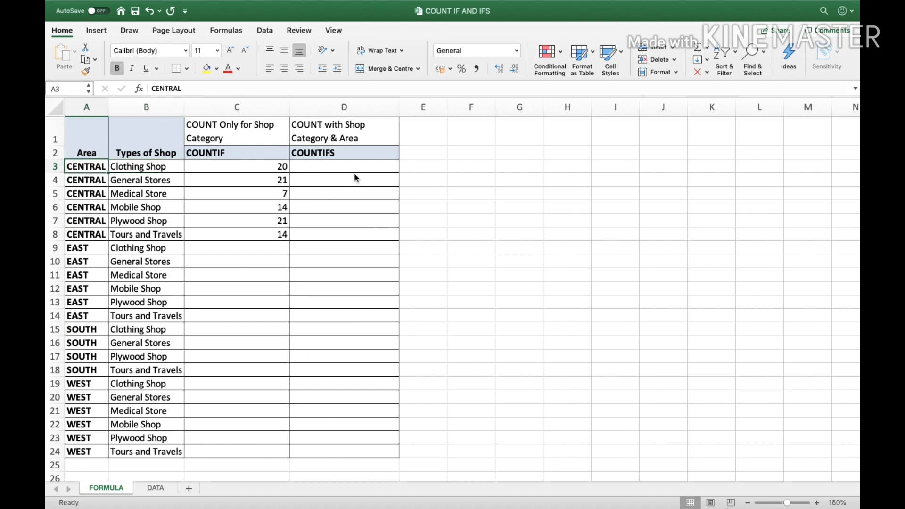
pyautogui.press('Down')
pyautogui.press('Down')
pyautogui.press('Down')
pyautogui.press('Down')
pyautogui.press('Down')
pyautogui.press('Down')
pyautogui.press('Down')
pyautogui.press('Down')
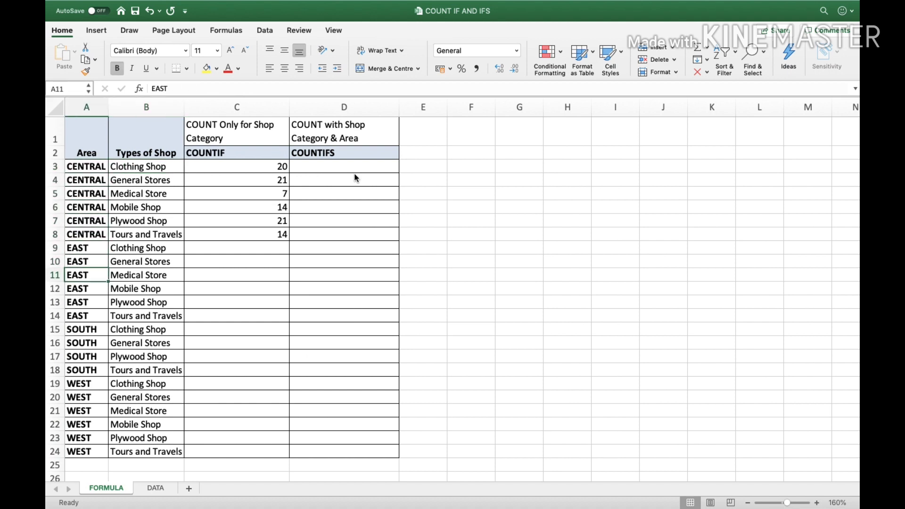
pyautogui.press('Right')
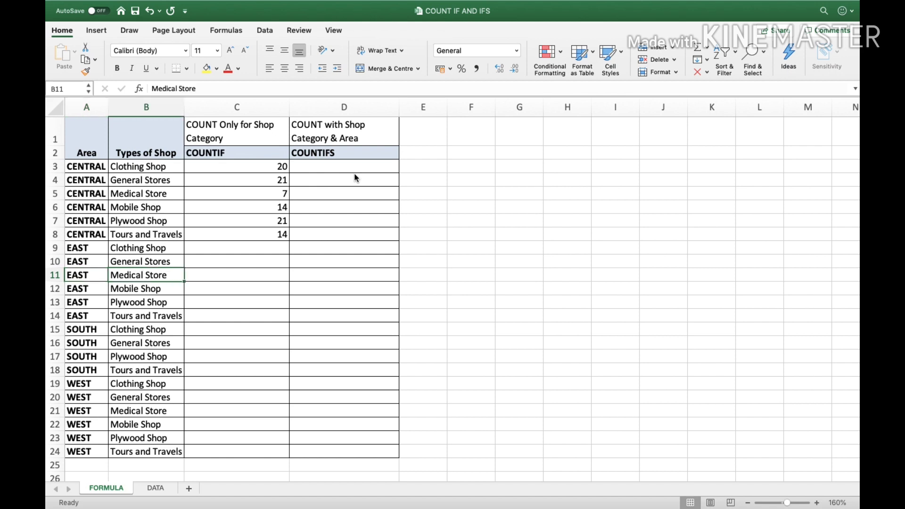
pyautogui.press('Left')
pyautogui.press('Right')
pyautogui.press('Right')
pyautogui.press('Right')
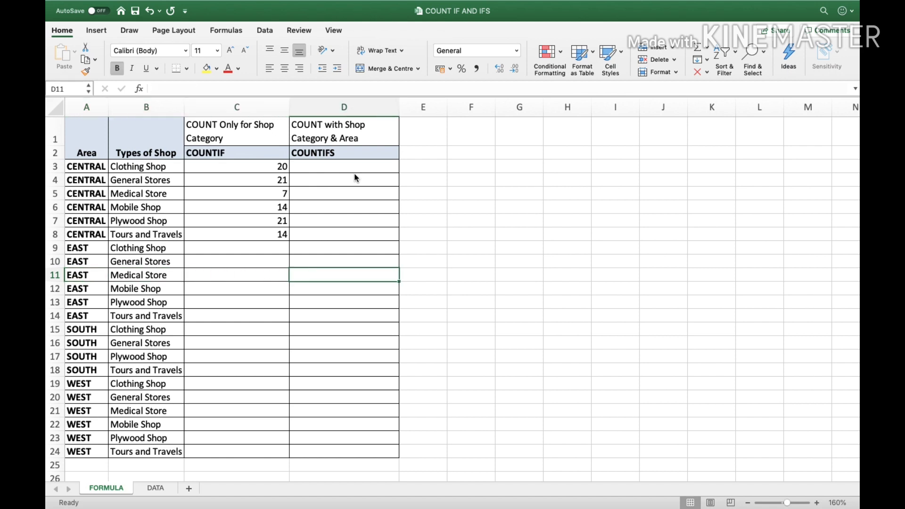
pyautogui.press('Up')
pyautogui.press('Up')
pyautogui.press('Up')
pyautogui.press('Up')
pyautogui.press('Up')
pyautogui.press('Up')
pyautogui.press('Up')
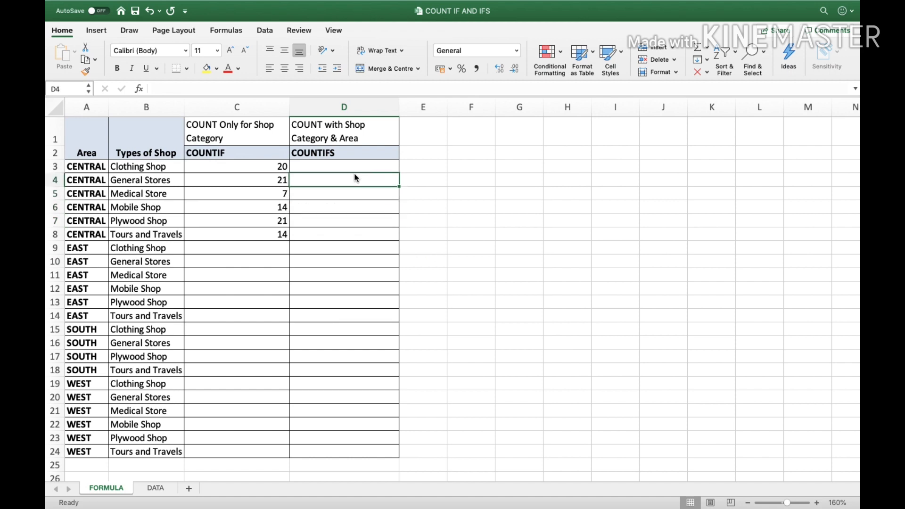
pyautogui.press('Up')
pyautogui.press('Left')
pyautogui.press('Left')
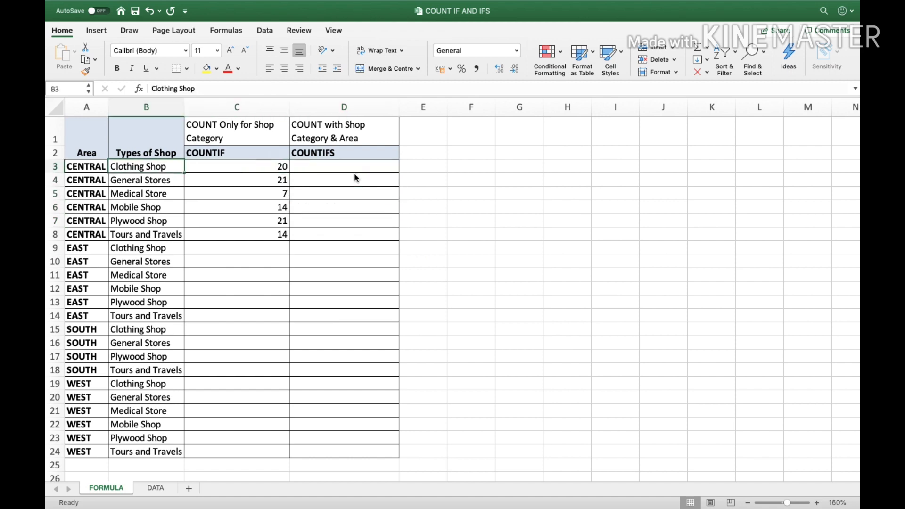
pyautogui.click(125, 131)
pyautogui.click(102, 134)
pyautogui.click(134, 144)
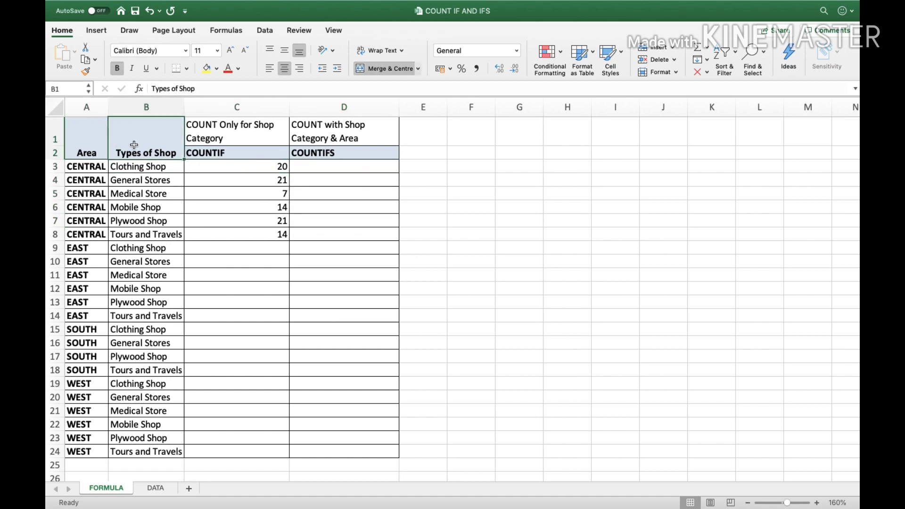
pyautogui.click(90, 133)
pyautogui.click(133, 142)
# In D3 begin =COUNTIFS( with DATA!B:B as the first criteria range
pyautogui.click(336, 164)
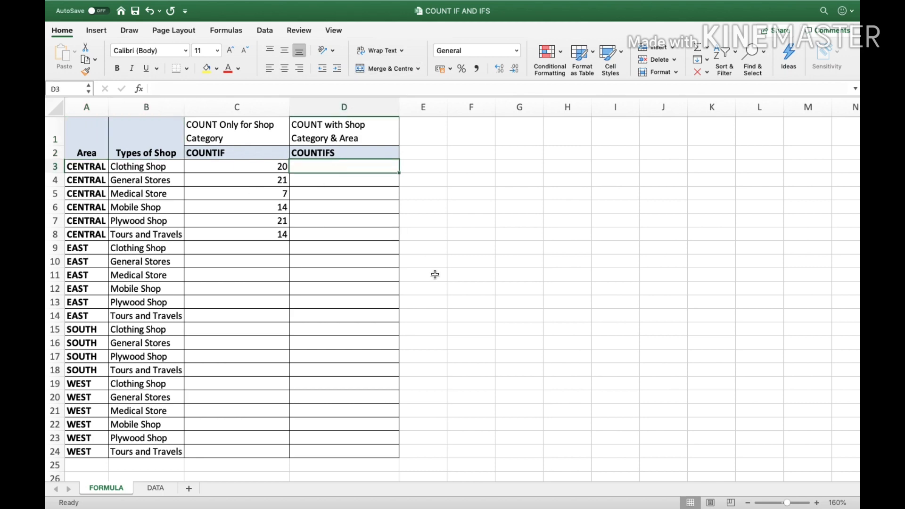
pyautogui.write('=co')
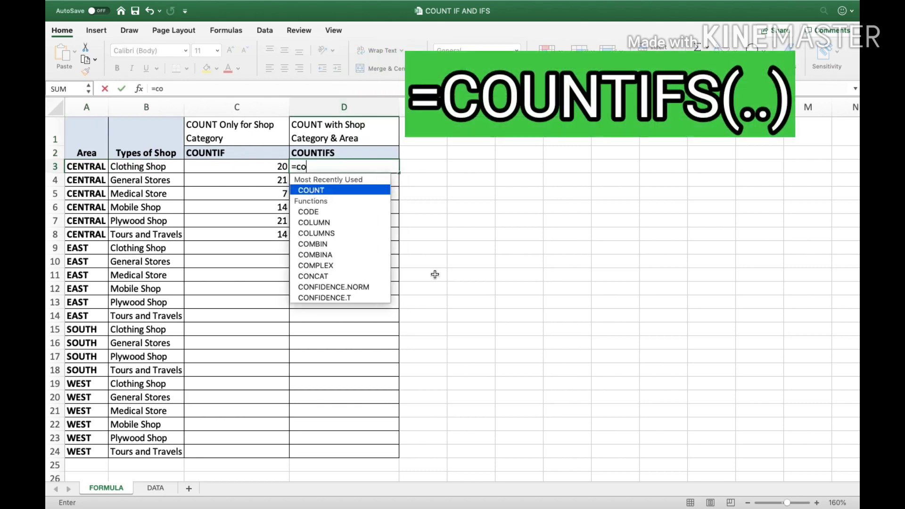
pyautogui.write('unt')
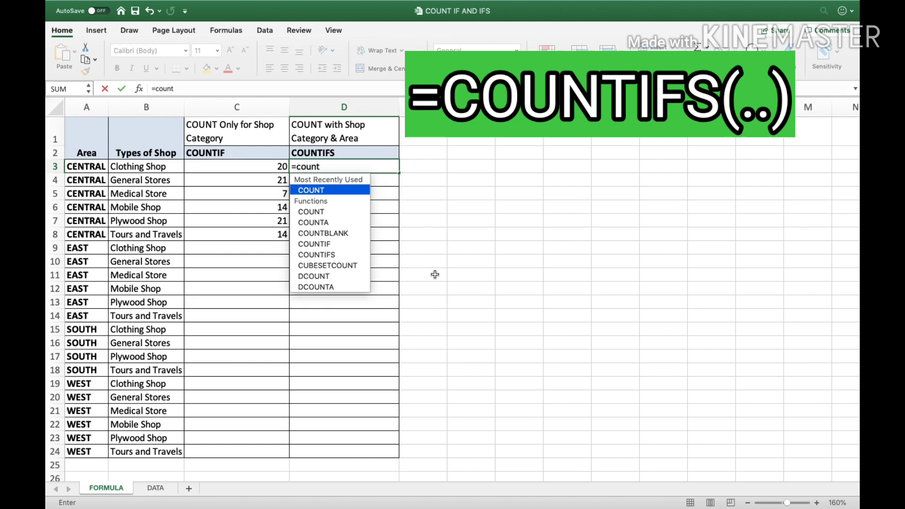
pyautogui.write('if')
pyautogui.press('Down')
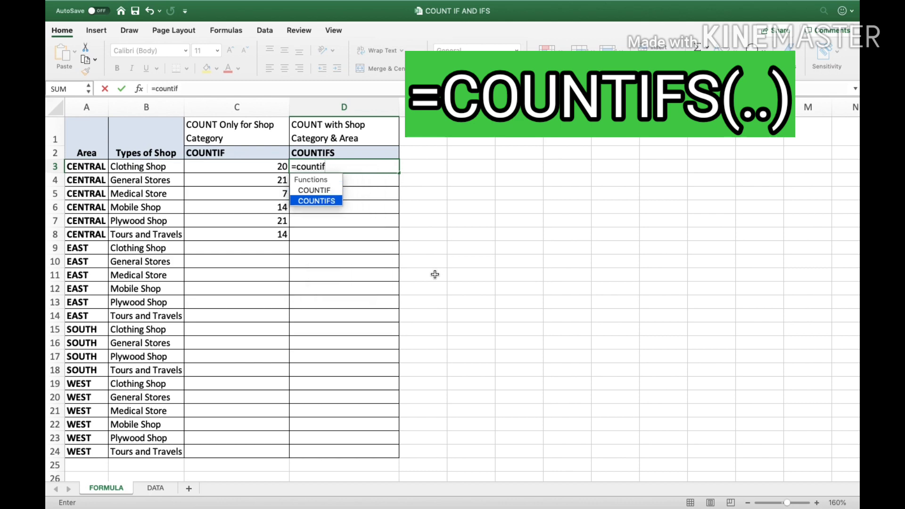
pyautogui.write('f')
pyautogui.press('Tab')
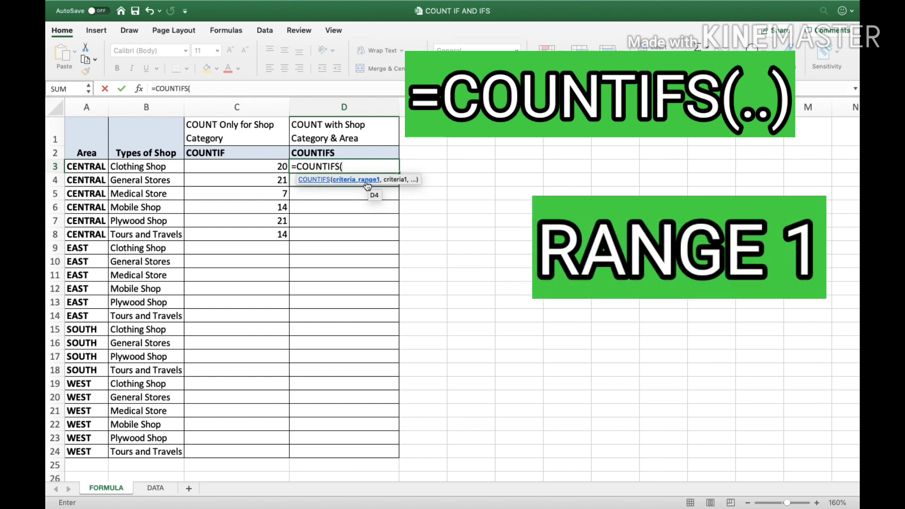
pyautogui.click(156, 488)
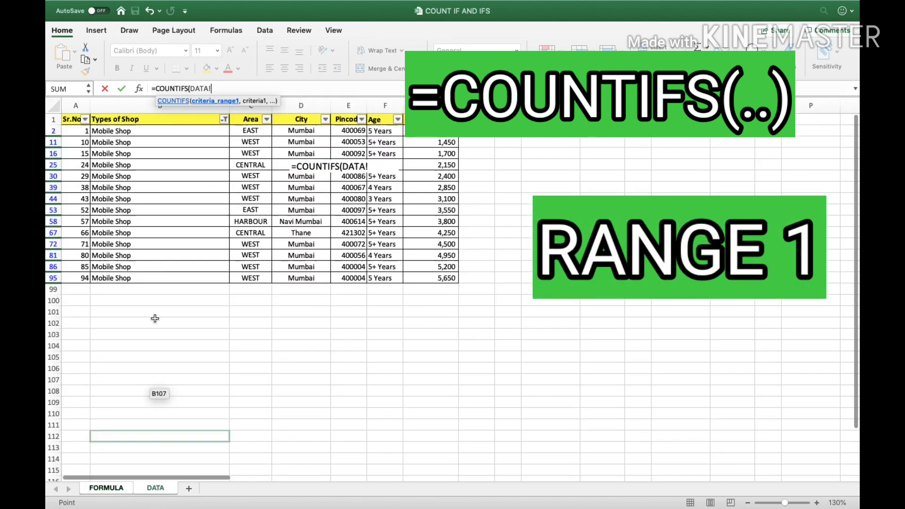
pyautogui.click(169, 105)
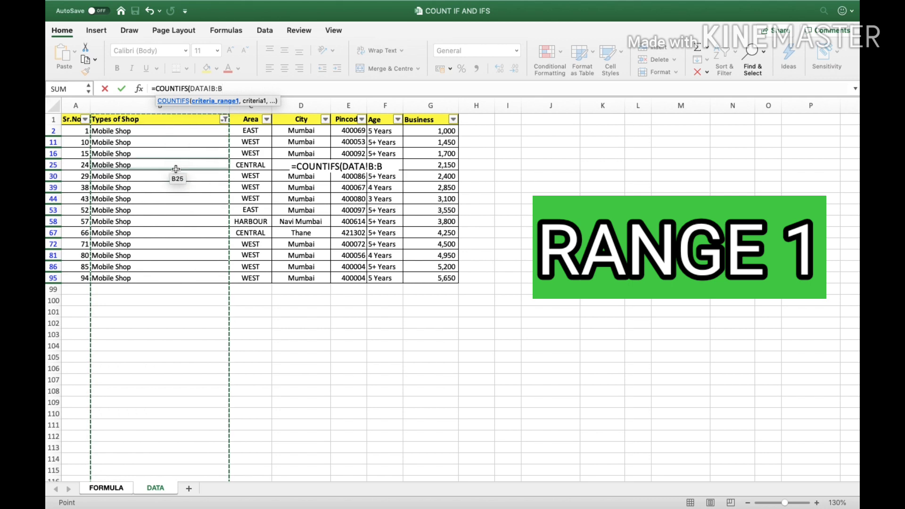
pyautogui.click(149, 105)
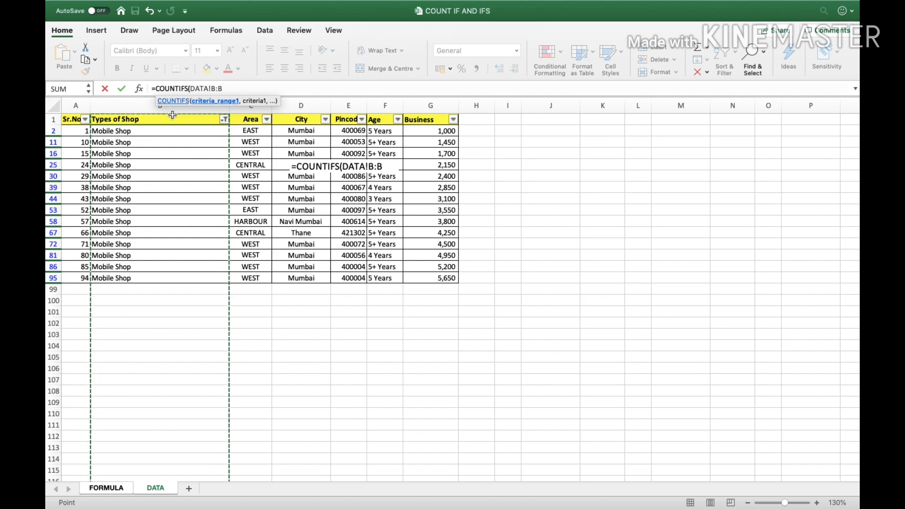
pyautogui.write(',')
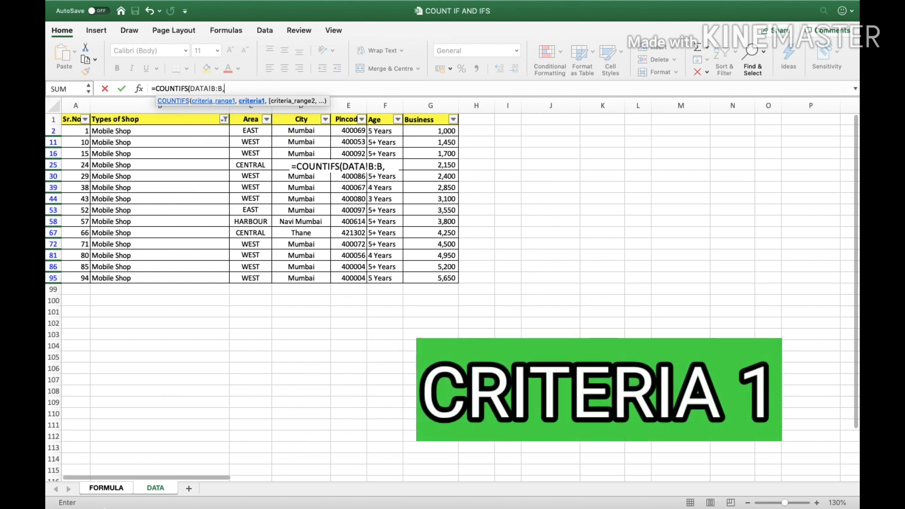
# Complete D3 as =COUNTIFS(DATA!B:B,FORMULA!B3,DATA!C:C,FORMULA!A3), returning 2
pyautogui.click(105, 488)
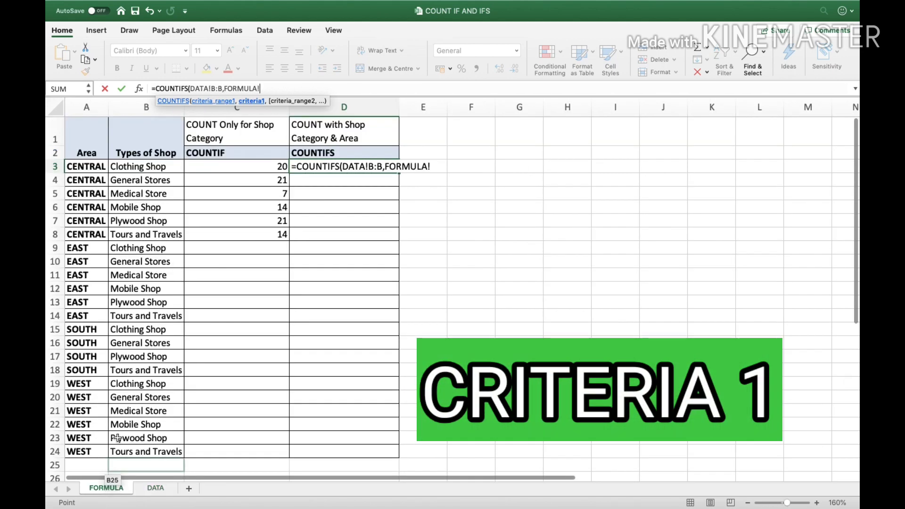
pyautogui.click(155, 166)
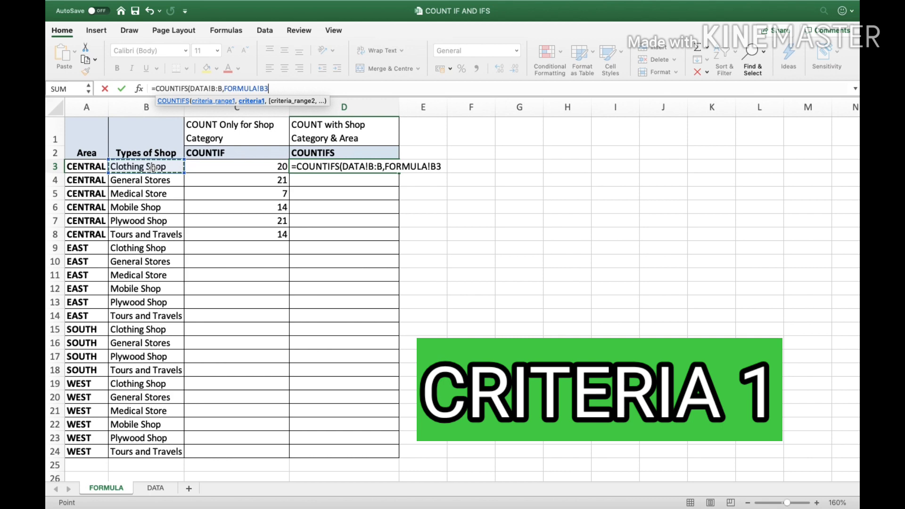
pyautogui.write(',')
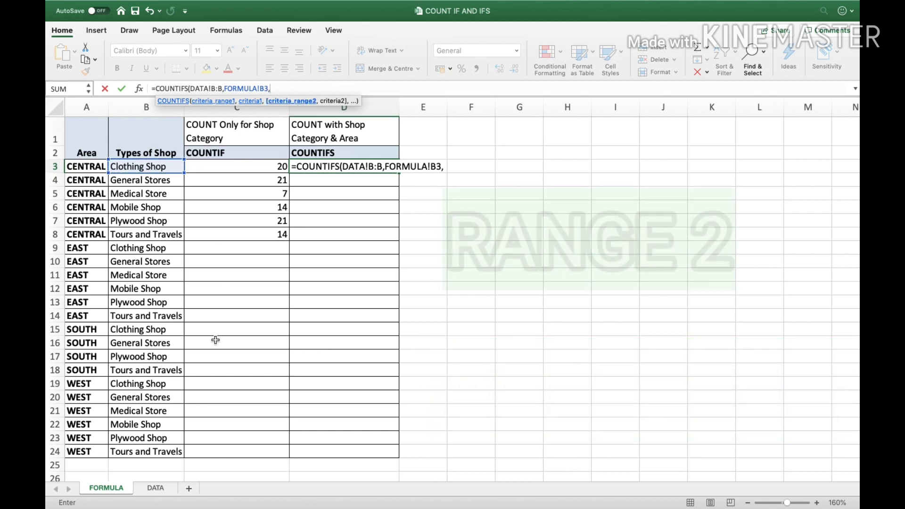
pyautogui.click(156, 488)
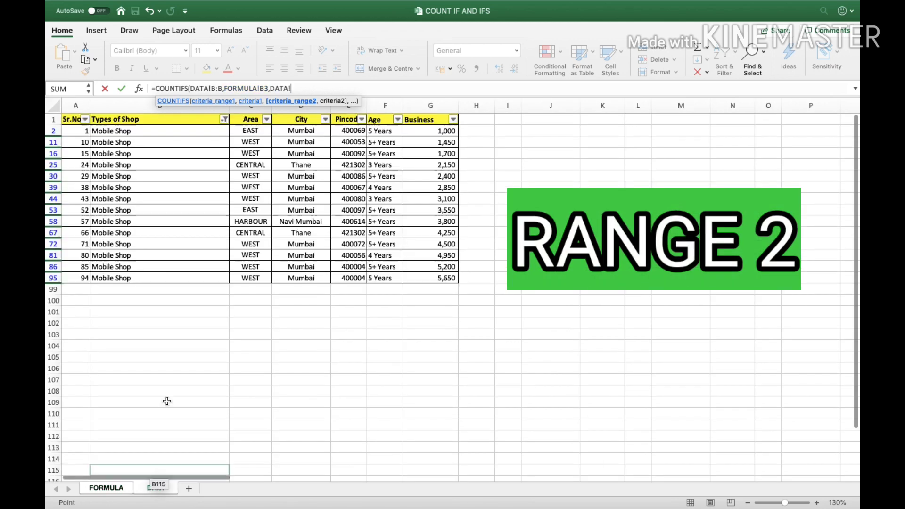
pyautogui.click(261, 108)
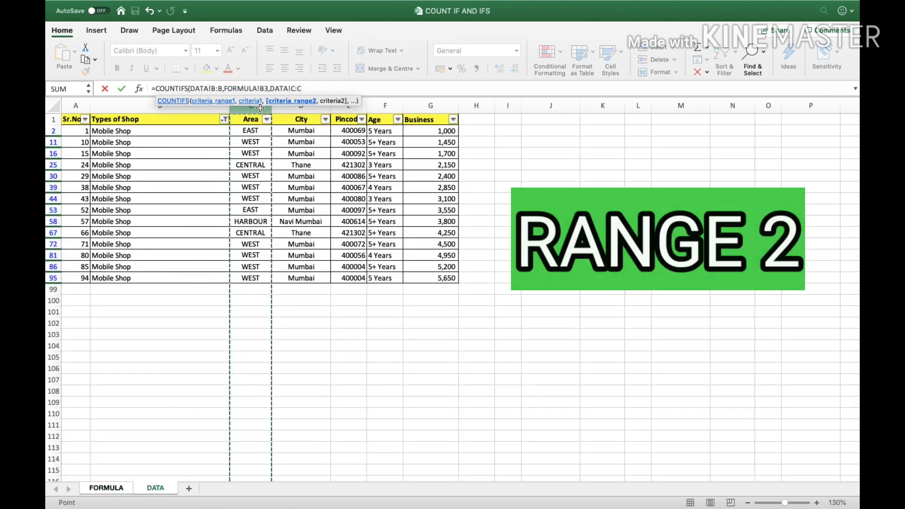
pyautogui.write(',')
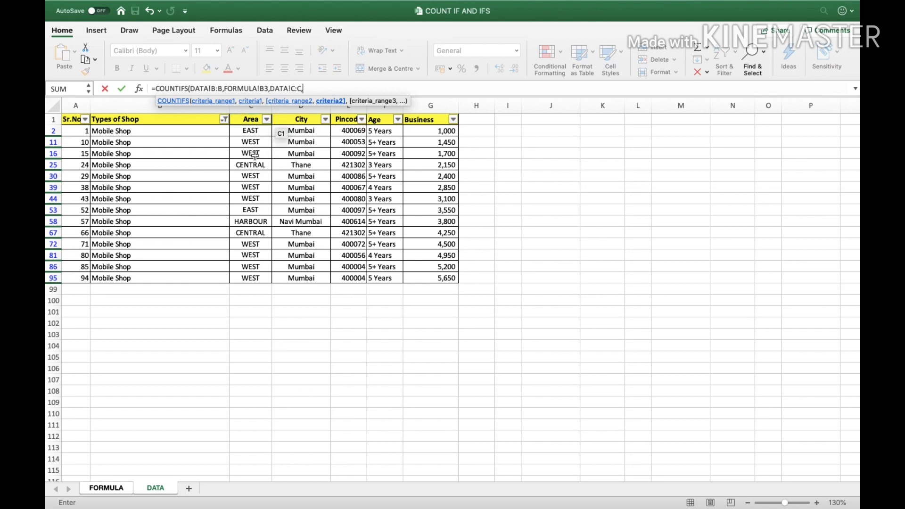
pyautogui.click(100, 489)
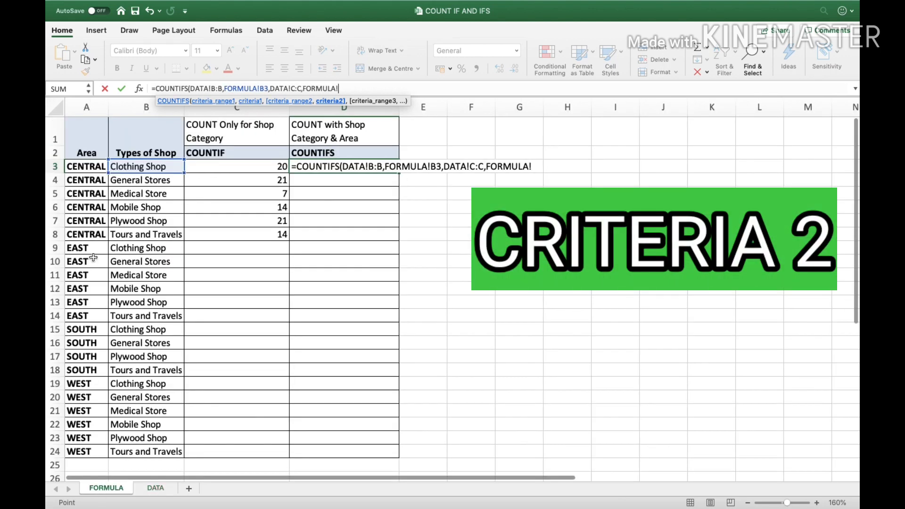
pyautogui.click(94, 167)
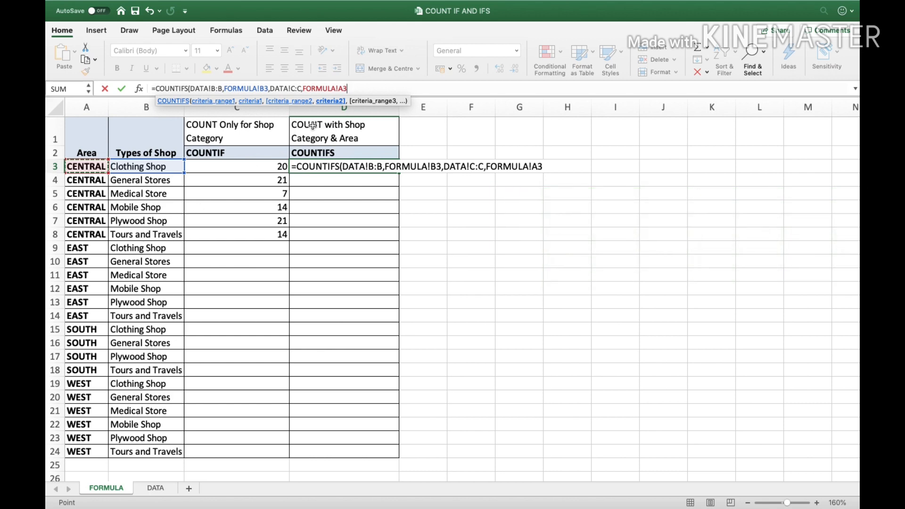
pyautogui.write(')')
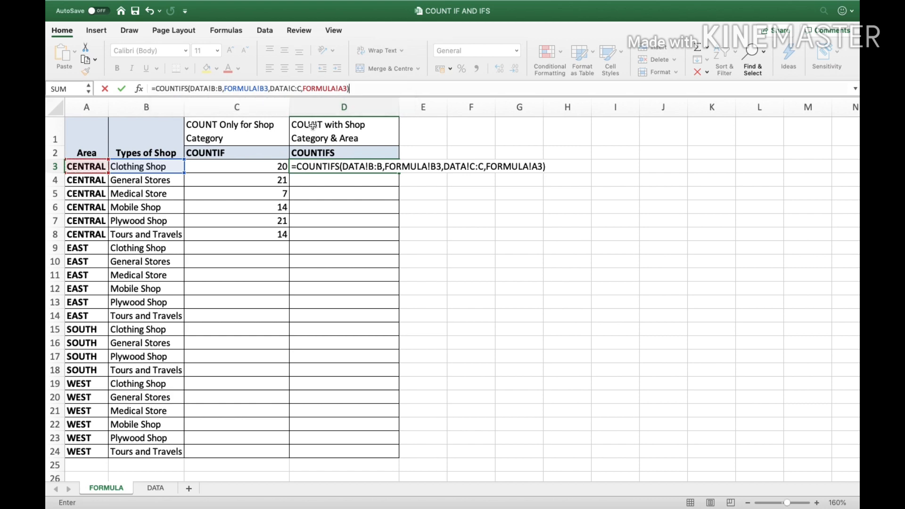
pyautogui.press('Return')
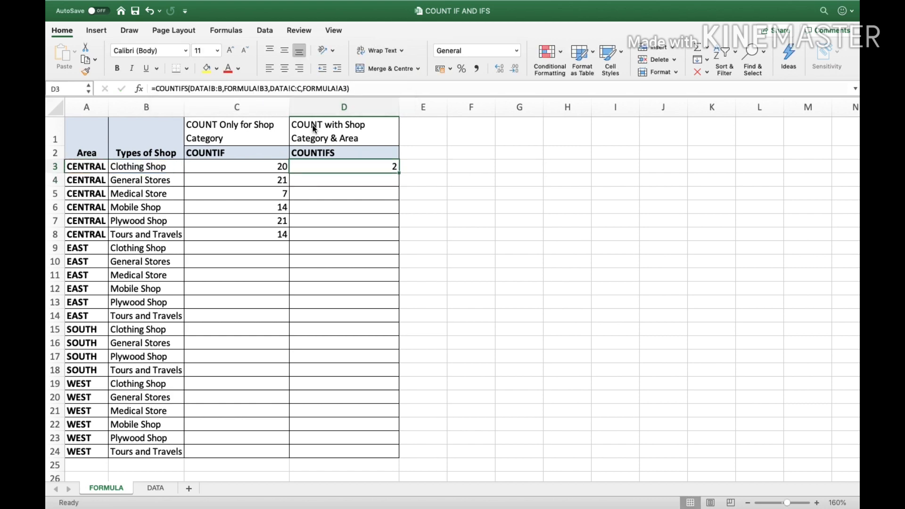
# Paste the COUNTIFS formula from D3 into D4:D24
pyautogui.press('super+c')
pyautogui.hotkey('shift', 'Down')
pyautogui.hotkey('shift', 'Down')
pyautogui.hotkey('shift', 'Down')
pyautogui.hotkey('shift', 'Down')
pyautogui.hotkey('shift', 'Down')
pyautogui.hotkey('shift', 'Down')
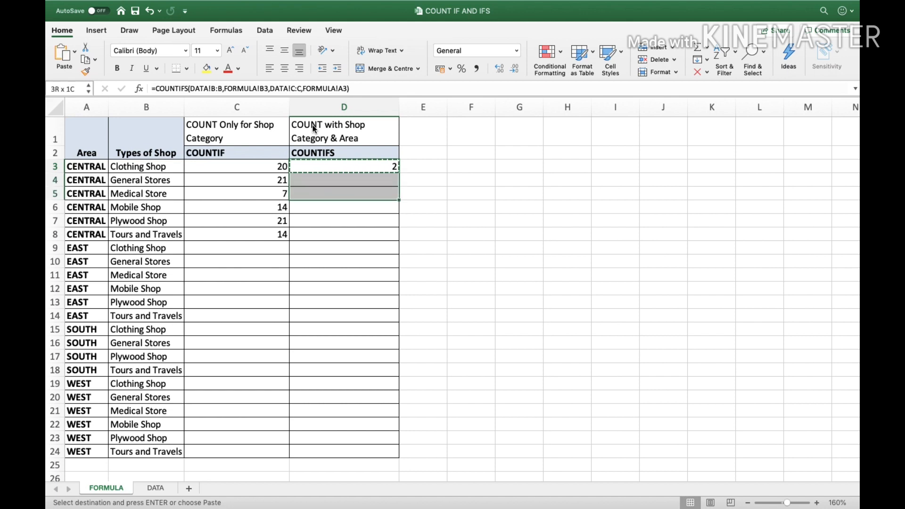
pyautogui.hotkey('shift', 'Down')
pyautogui.hotkey('shift', 'Down')
pyautogui.hotkey('shift', 'Down')
pyautogui.hotkey('shift', 'Down')
pyautogui.hotkey('shift', 'Down')
pyautogui.hotkey('shift', 'Down')
pyautogui.hotkey('shift', 'Down')
pyautogui.hotkey('shift', 'Down')
pyautogui.hotkey('shift', 'Down')
pyautogui.hotkey('shift', 'Down')
pyautogui.hotkey('shift', 'Down')
pyautogui.hotkey('shift', 'Down')
pyautogui.hotkey('shift', 'Down')
pyautogui.hotkey('shift', 'Down')
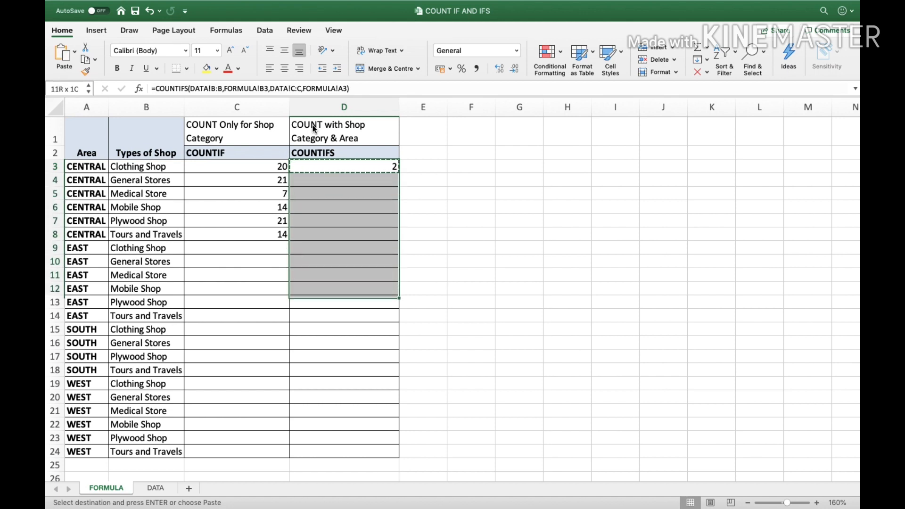
pyautogui.hotkey('shift', 'Down')
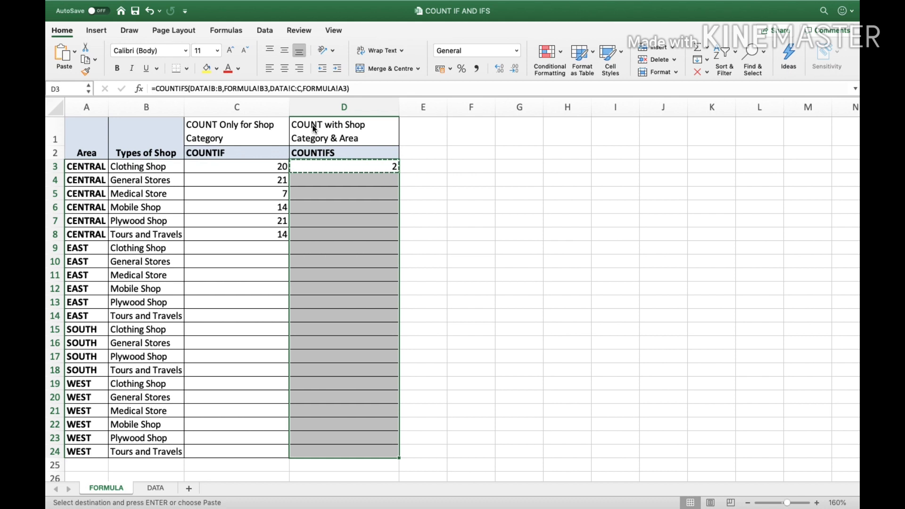
pyautogui.press('super+v')
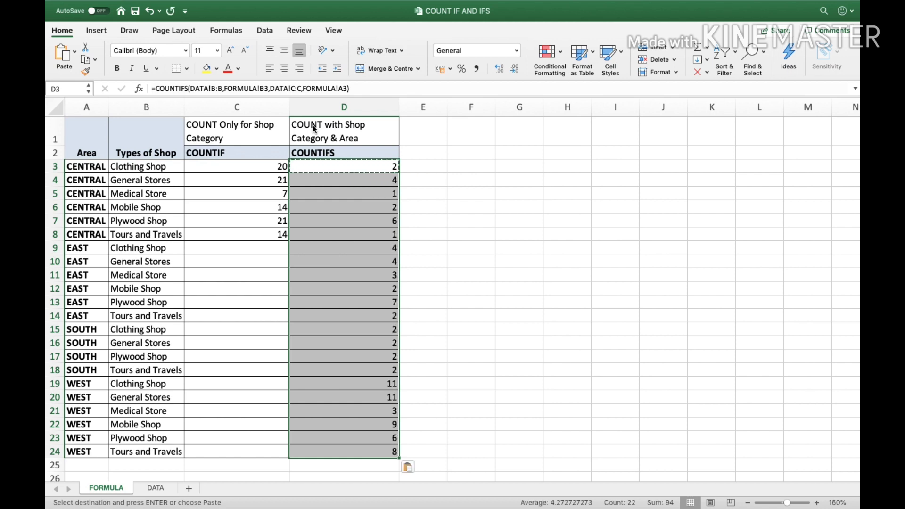
# Step through the rows comparing shop types with their new counts such as 4, 1, 2, 6
pyautogui.press('Up')
pyautogui.press('Down')
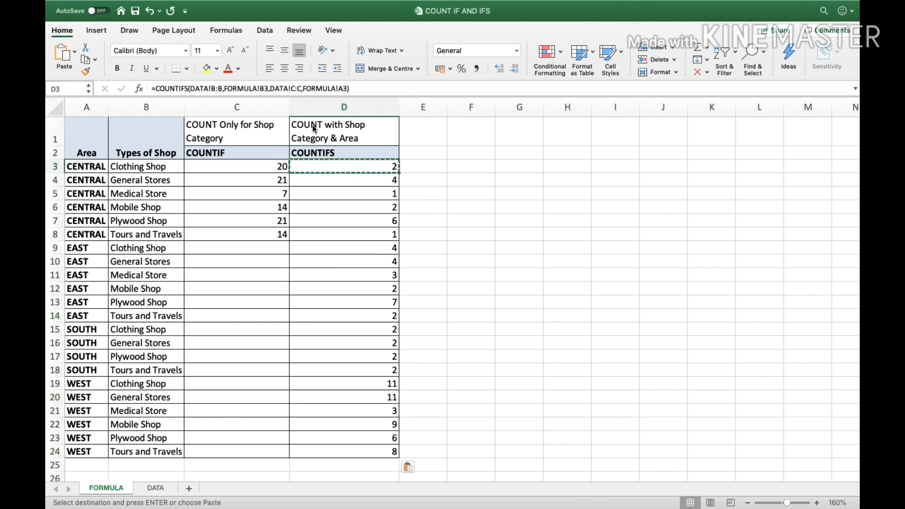
pyautogui.press('Left')
pyautogui.press('Left')
pyautogui.press('Down')
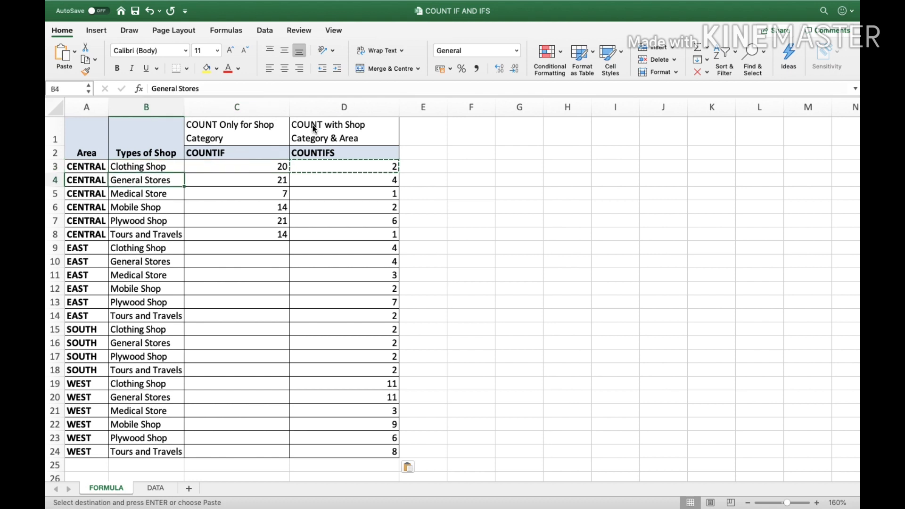
pyautogui.press('Right')
pyautogui.press('Right')
pyautogui.press('Left')
pyautogui.press('Left')
pyautogui.press('Down')
pyautogui.press('Right')
pyautogui.press('Right')
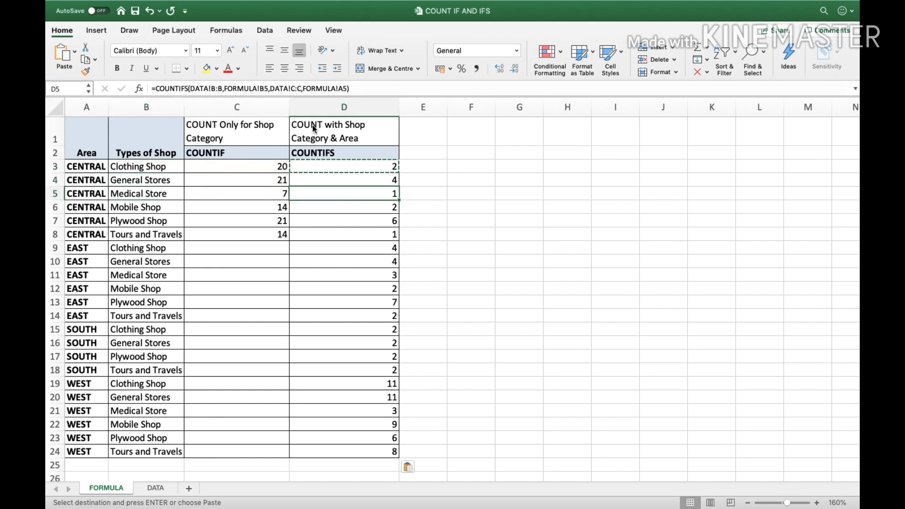
pyautogui.press('Left')
pyautogui.press('Left')
pyautogui.press('Right')
pyautogui.press('Right')
pyautogui.press('Down')
pyautogui.press('Left')
pyautogui.press('Left')
pyautogui.press('Down')
pyautogui.press('Right')
pyautogui.press('Right')
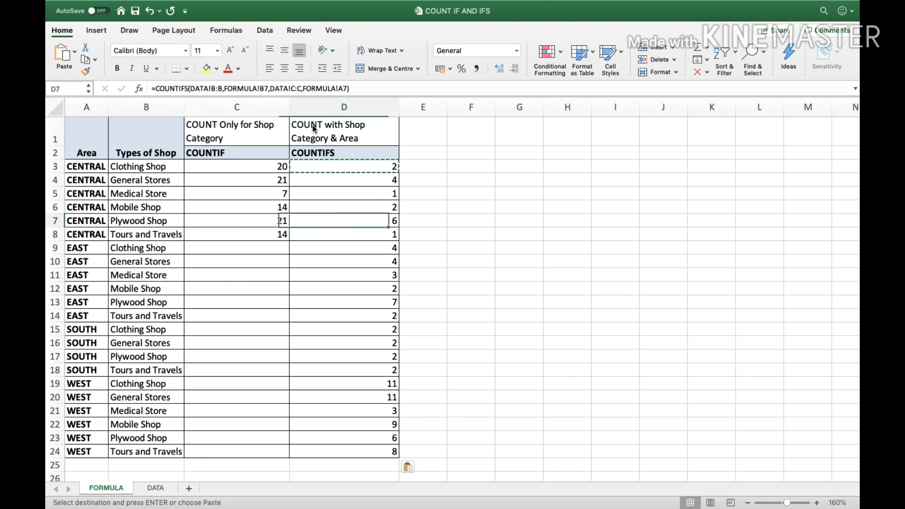
# On the DATA sheet, show all shop types again and filter Area to CENTRAL
pyautogui.click(154, 487)
pyautogui.click(225, 120)
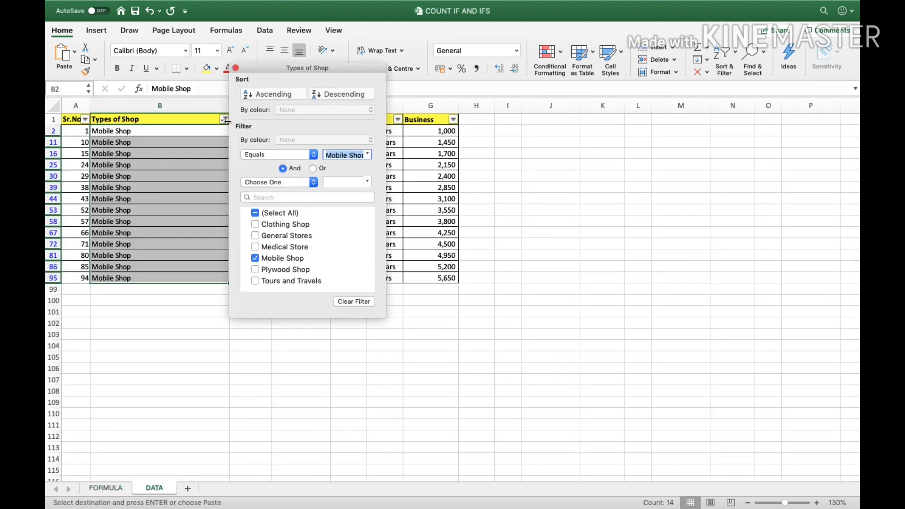
pyautogui.click(255, 214)
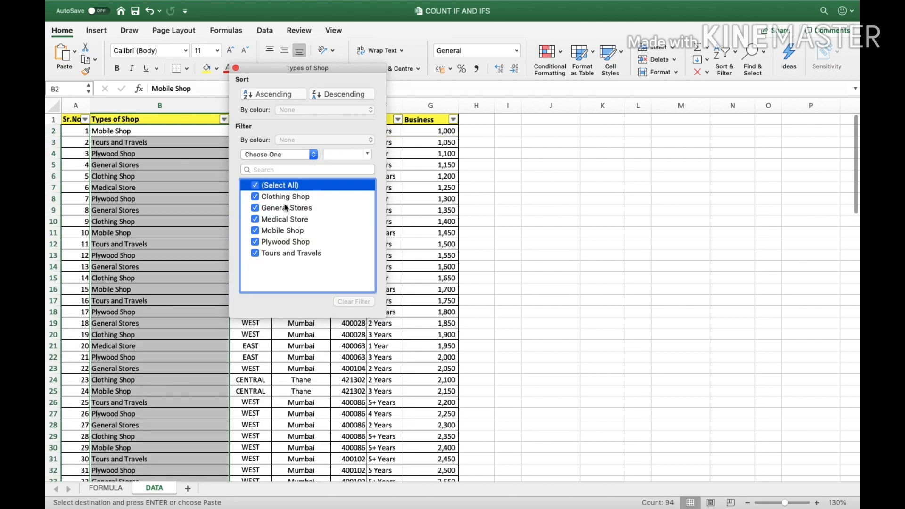
pyautogui.click(404, 264)
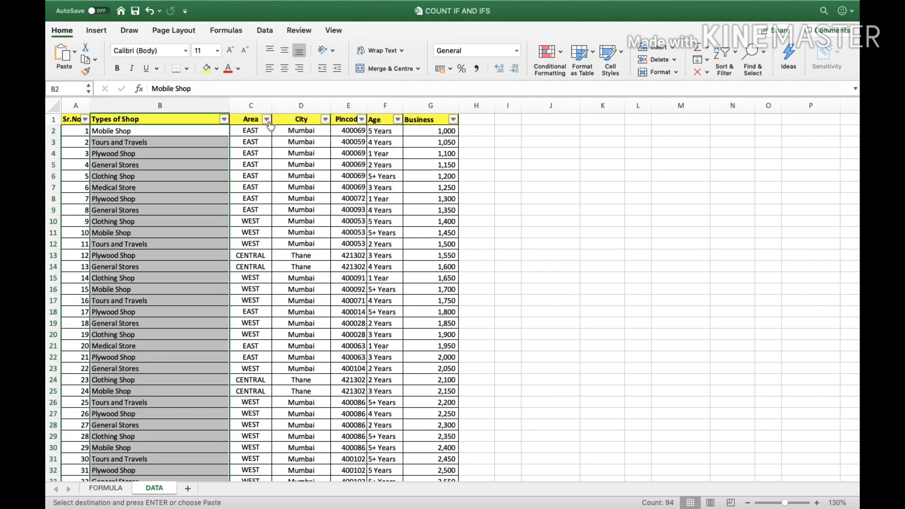
pyautogui.click(267, 120)
pyautogui.click(298, 185)
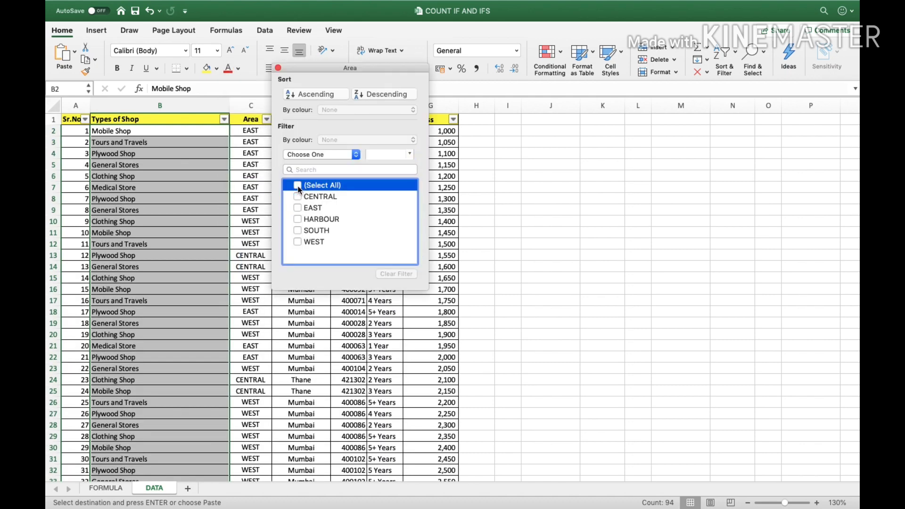
pyautogui.click(298, 196)
pyautogui.click(278, 68)
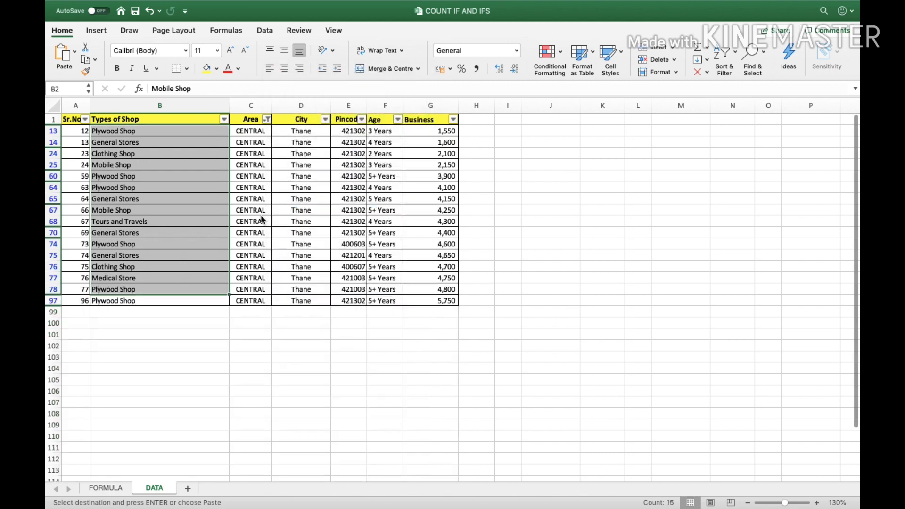
# Filter Types of Shop to Clothing Shop, confirm 2 rows, and return to the FORMULA sheet
pyautogui.click(225, 120)
pyautogui.click(256, 185)
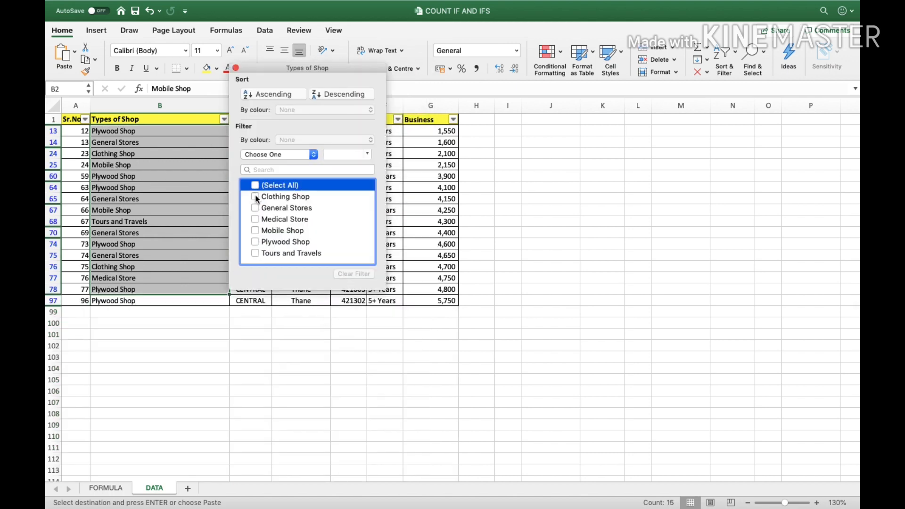
pyautogui.click(256, 196)
pyautogui.click(404, 216)
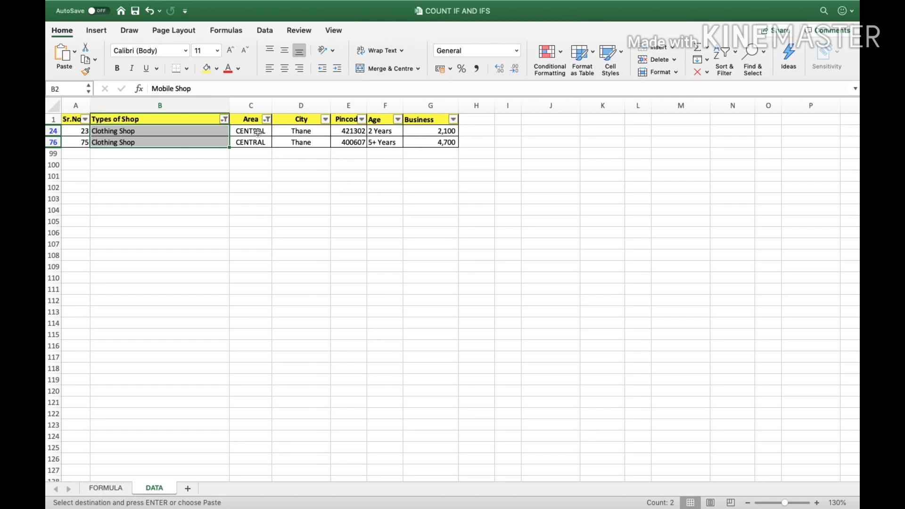
pyautogui.click(218, 147)
pyautogui.moveTo(198, 135); pyautogui.dragTo(197, 137)
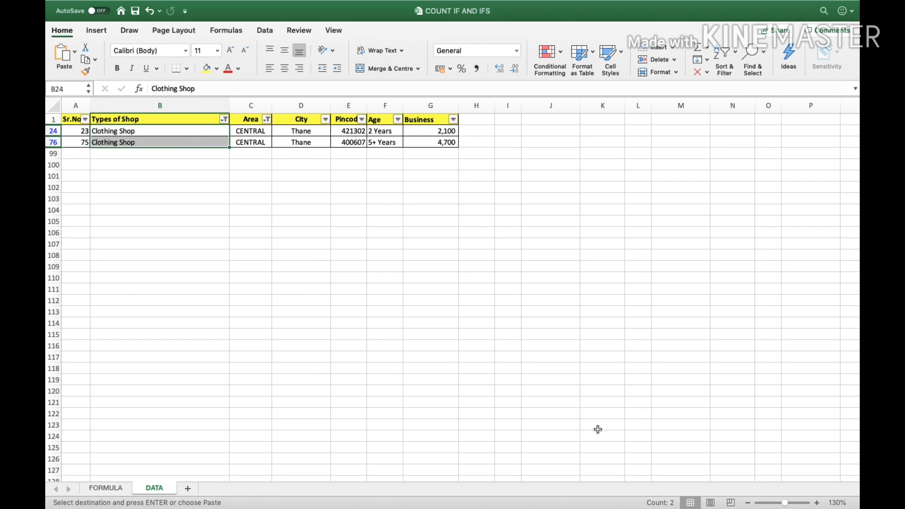
pyautogui.click(113, 489)
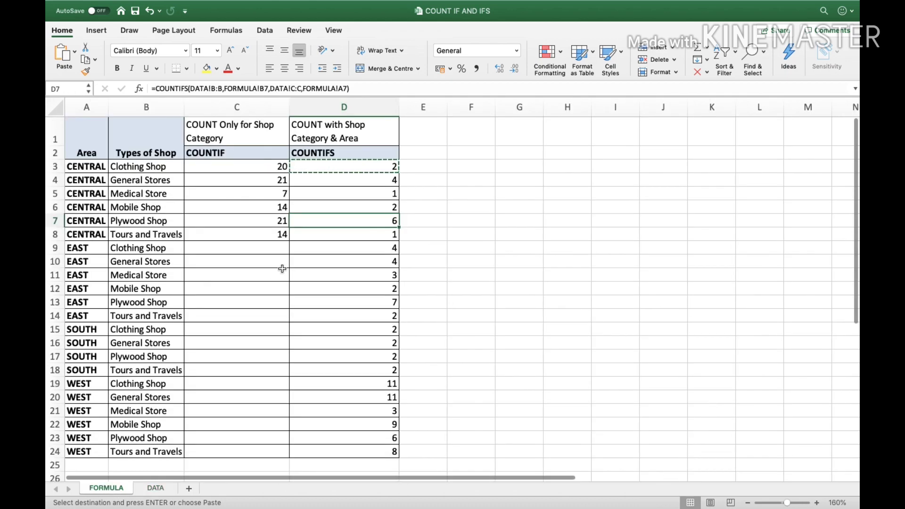
# Review the COUNTIFS formula in D3 and the Plywood Shop row, then move to the DATA sheet
pyautogui.click(367, 170)
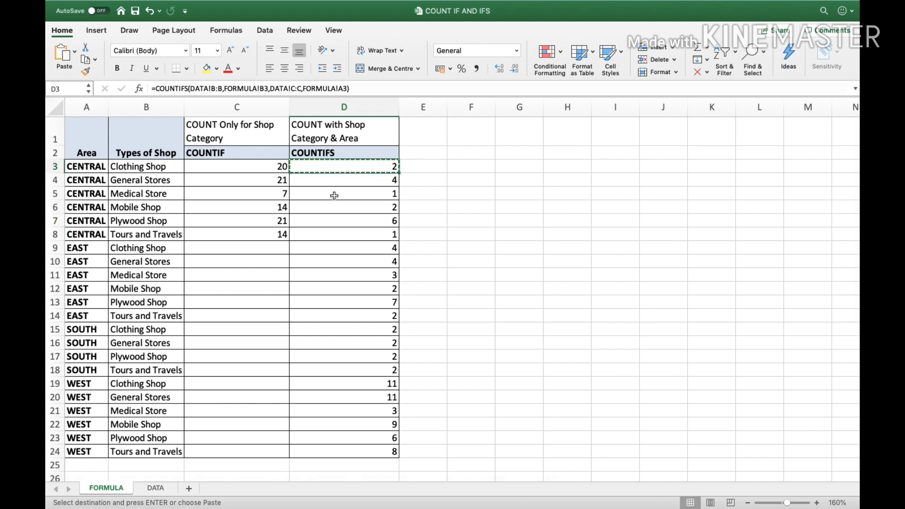
pyautogui.click(165, 220)
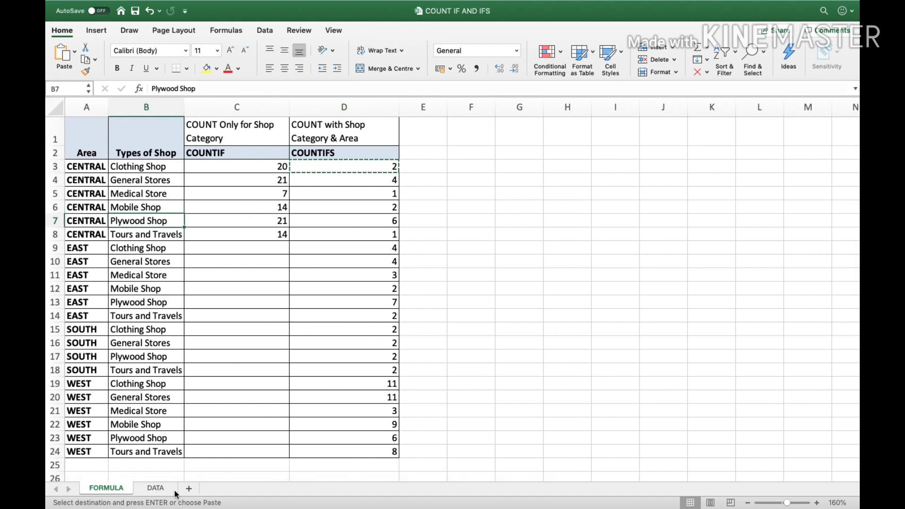
pyautogui.click(160, 489)
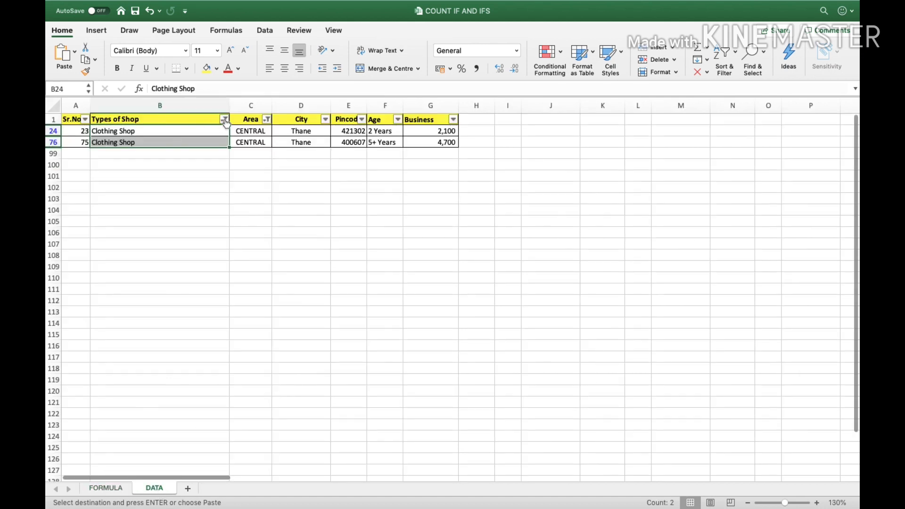
pyautogui.click(190, 180)
# Filter Types of Shop to Plywood Shop only and select the rows to confirm a count of 6
pyautogui.click(225, 121)
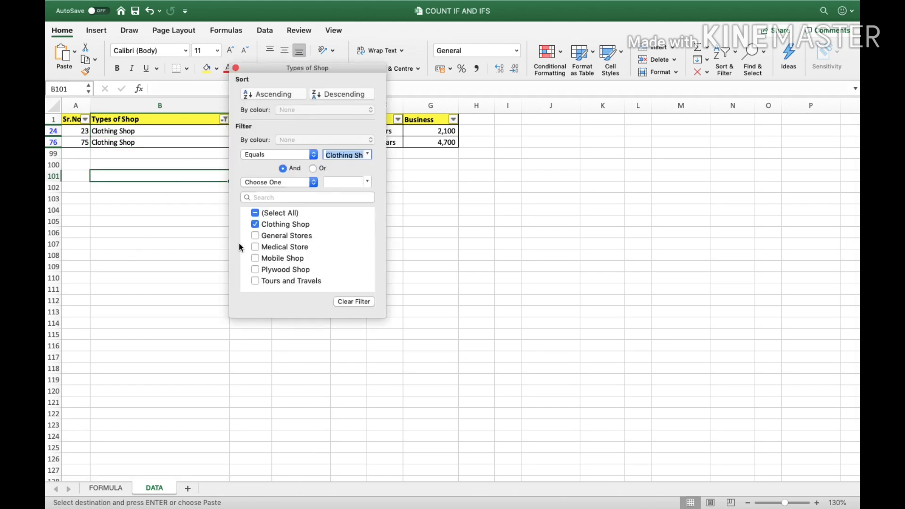
pyautogui.click(256, 224)
pyautogui.click(256, 271)
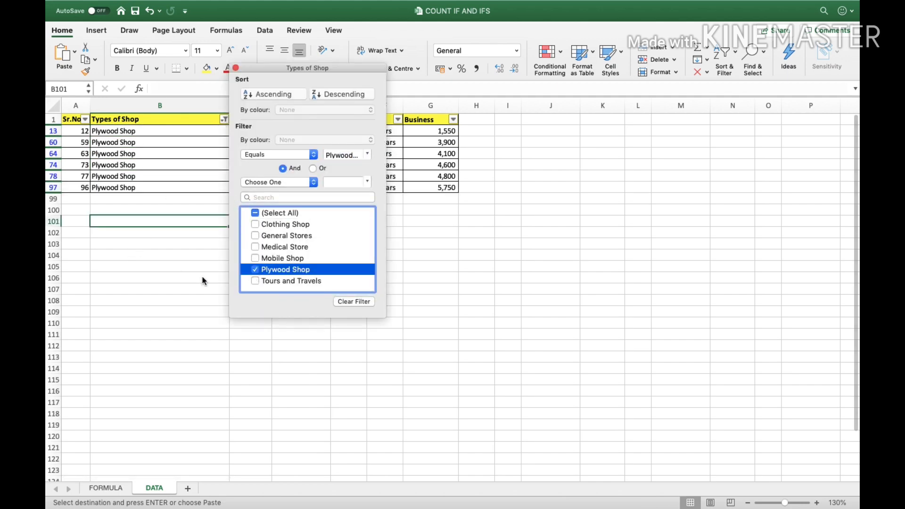
pyautogui.click(179, 276)
pyautogui.moveTo(200, 131); pyautogui.dragTo(201, 182)
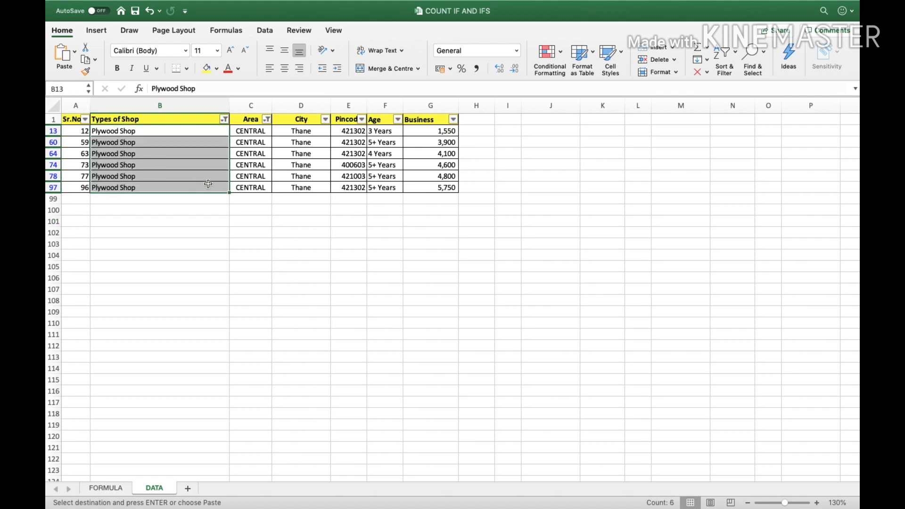
# Compare the count of 6 with D7's COUNTIFS result, ending on the FORMULA sheet
pyautogui.click(107, 488)
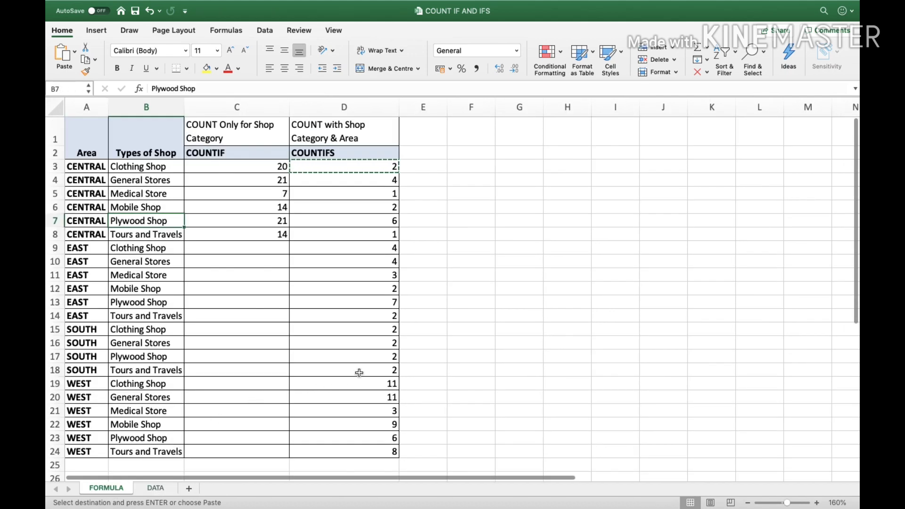
pyautogui.click(233, 333)
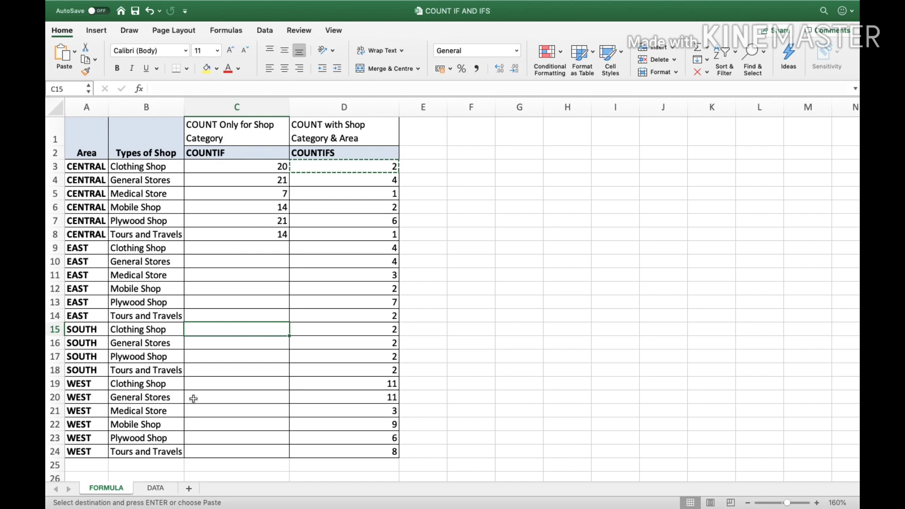
pyautogui.click(153, 489)
pyautogui.click(114, 489)
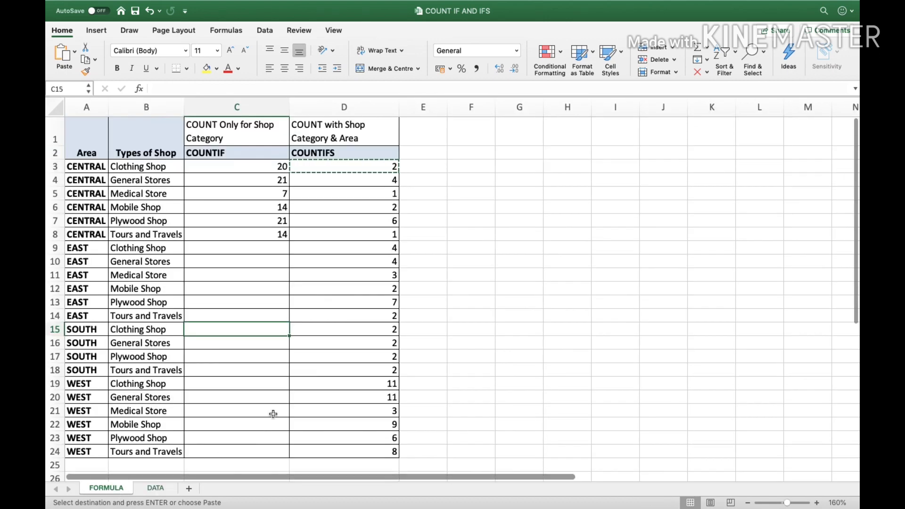